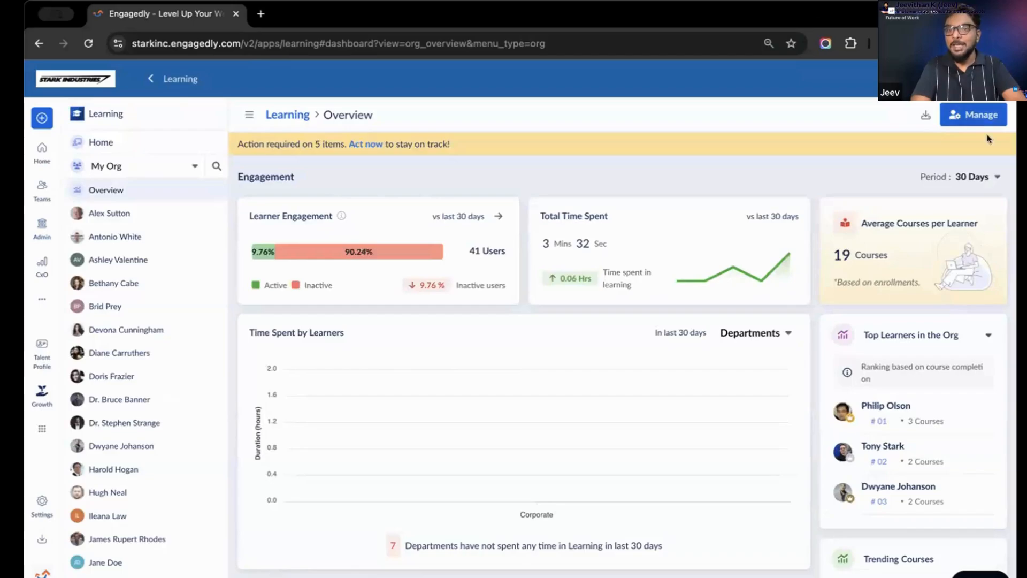
Show the organisation's learning overview for a 180-day period and check the grouping options for time spent by learners
click(986, 174)
click(971, 276)
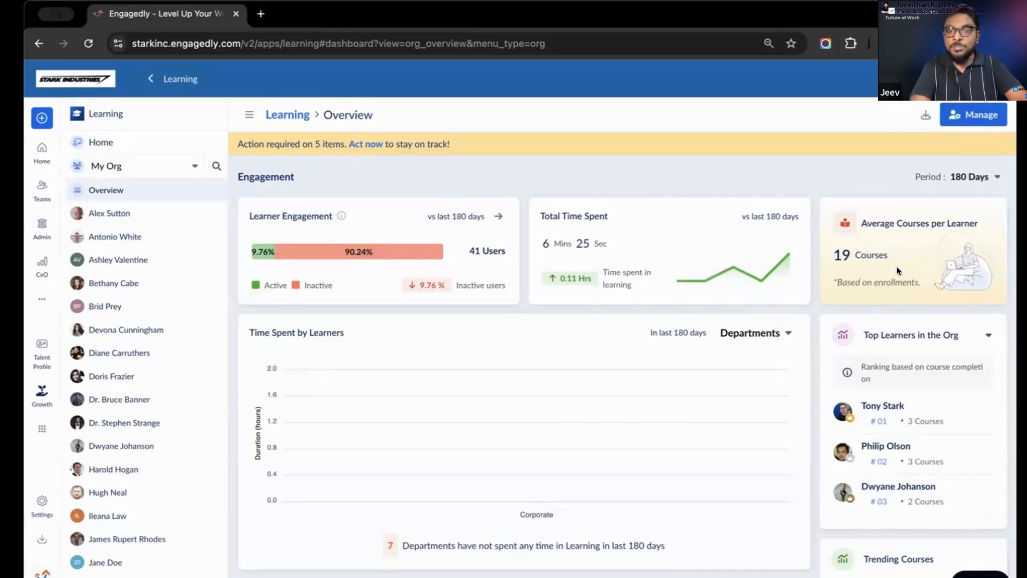
scroll(602, 335, down, 2)
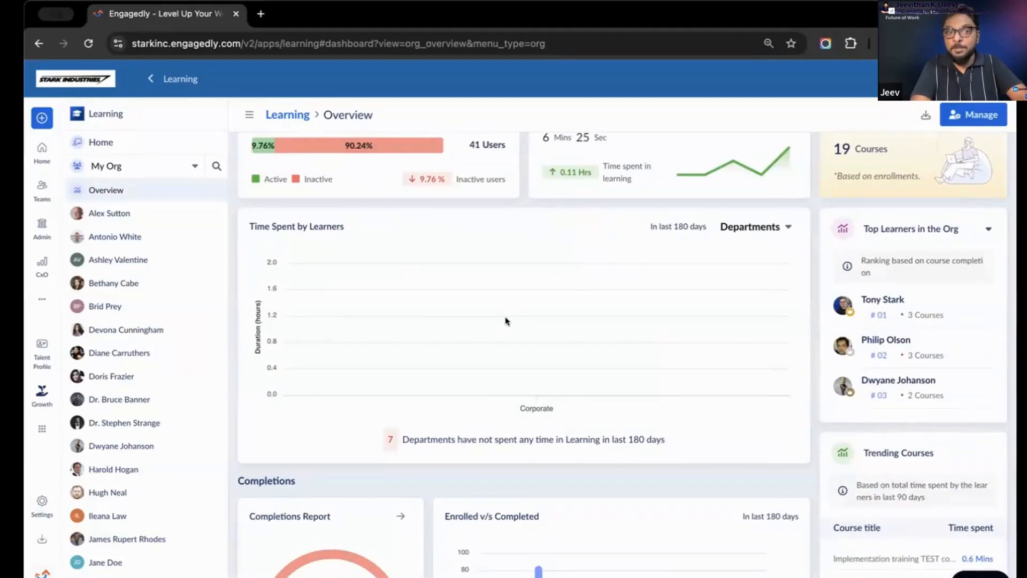
click(773, 228)
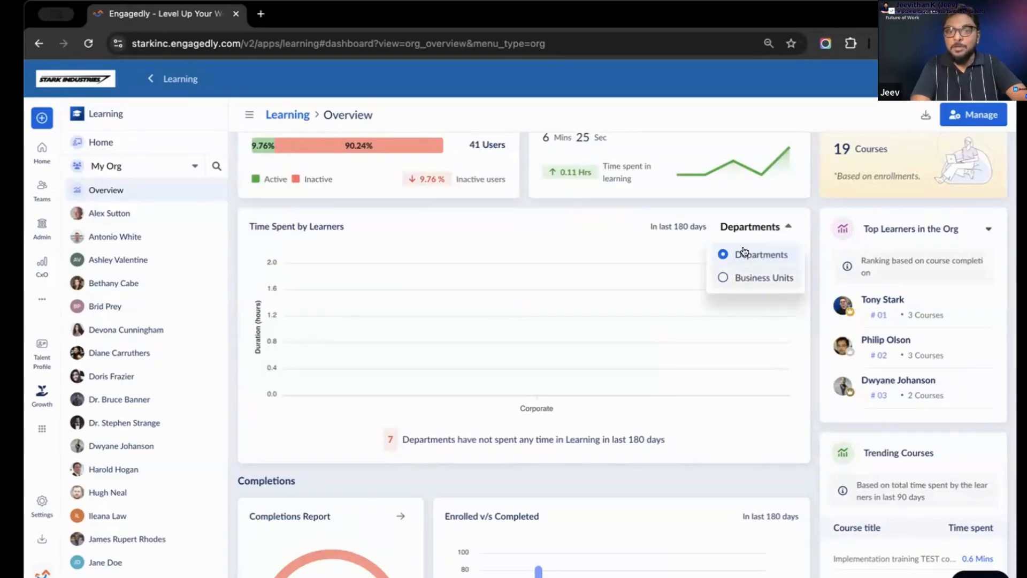
click(653, 260)
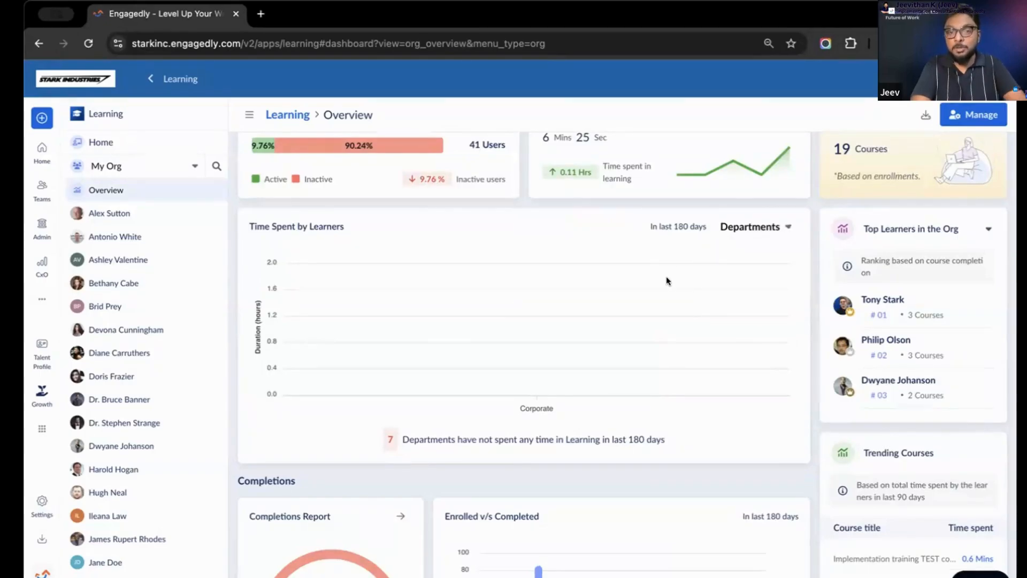
Review the organisation's charts for completions, overdue aging, mandatory enrollments, compliance, learning progress, and self versus assigned enrollments
scroll(666, 281, down, 5)
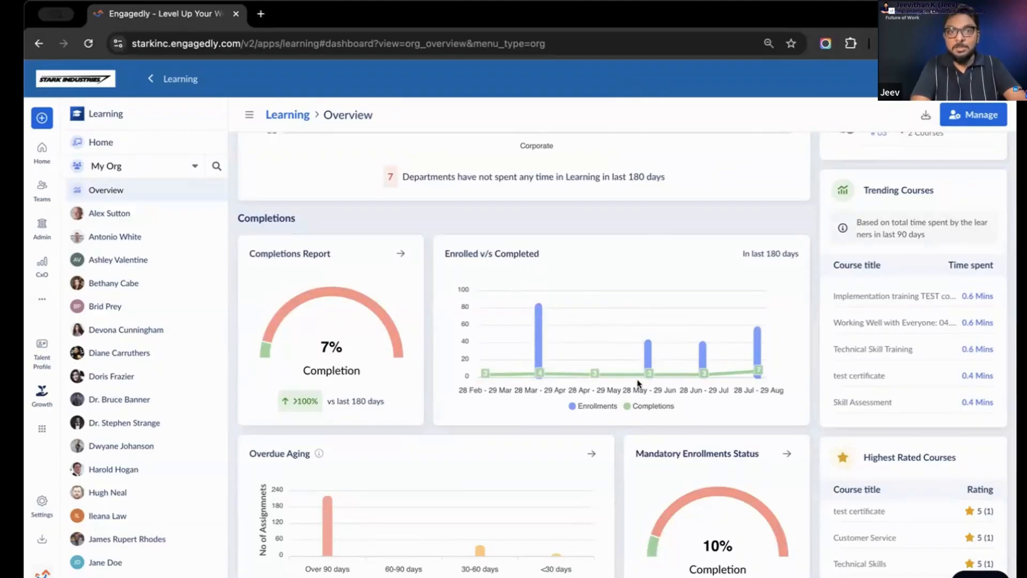
scroll(638, 383, down, 3)
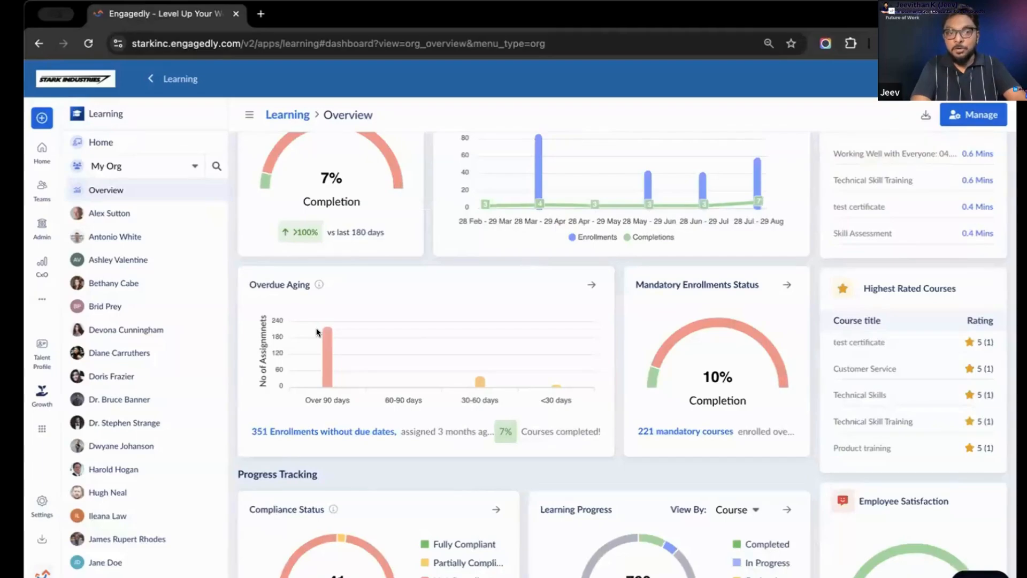
mouse_move(327, 348)
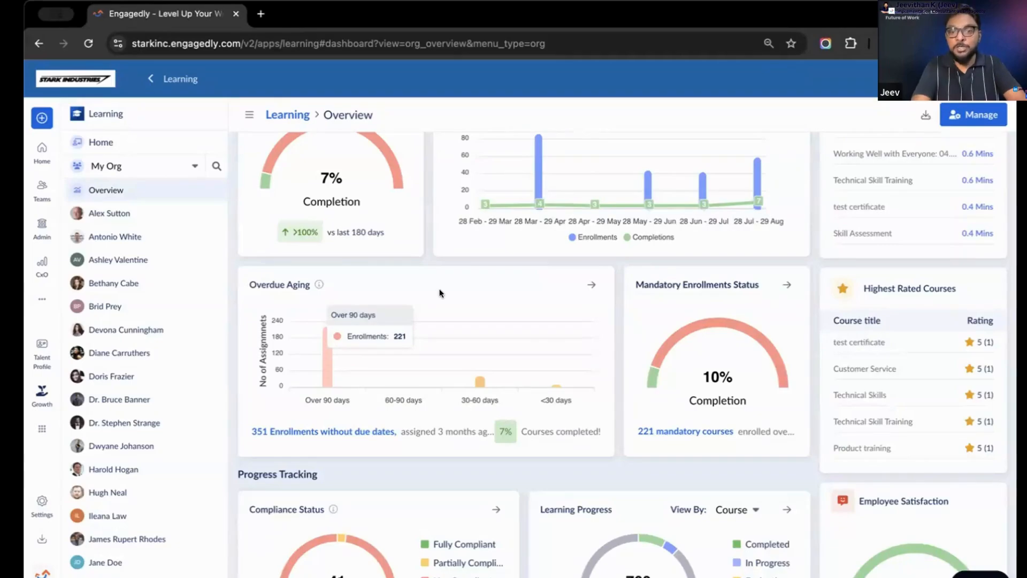
mouse_move(657, 368)
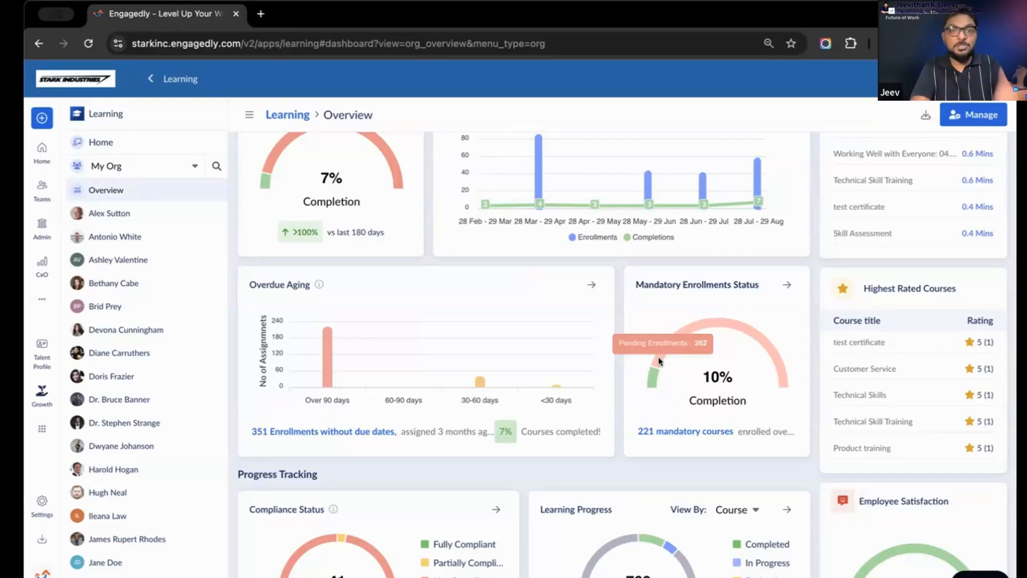
scroll(581, 361, down, 4)
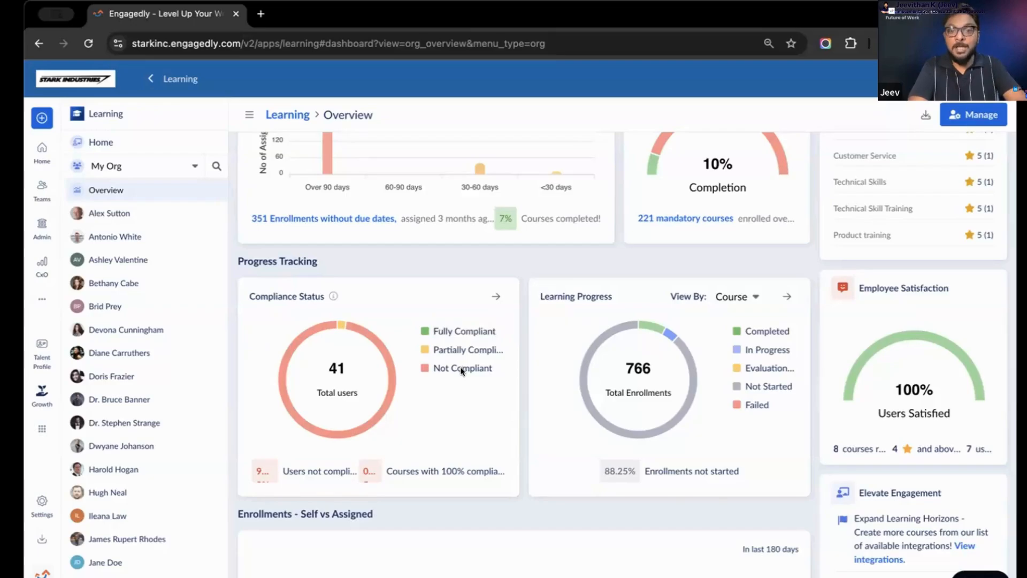
scroll(676, 380, down, 1)
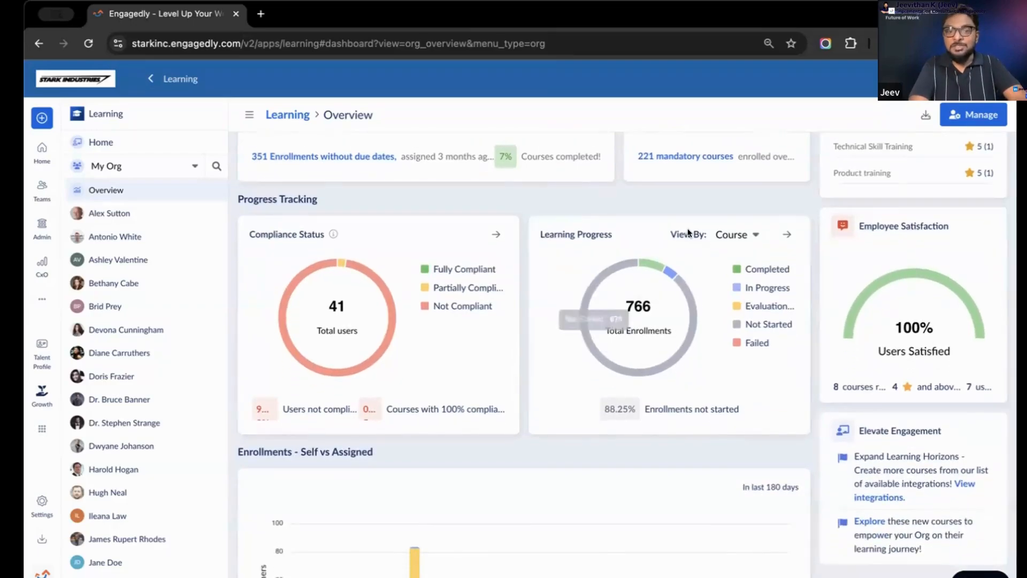
scroll(637, 306, down, 2)
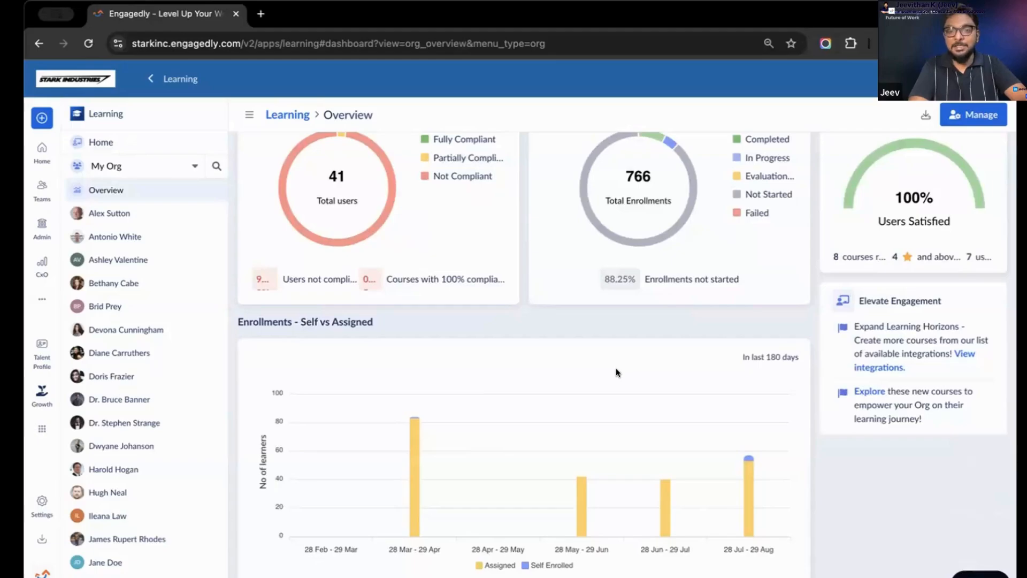
scroll(616, 371, up, 12)
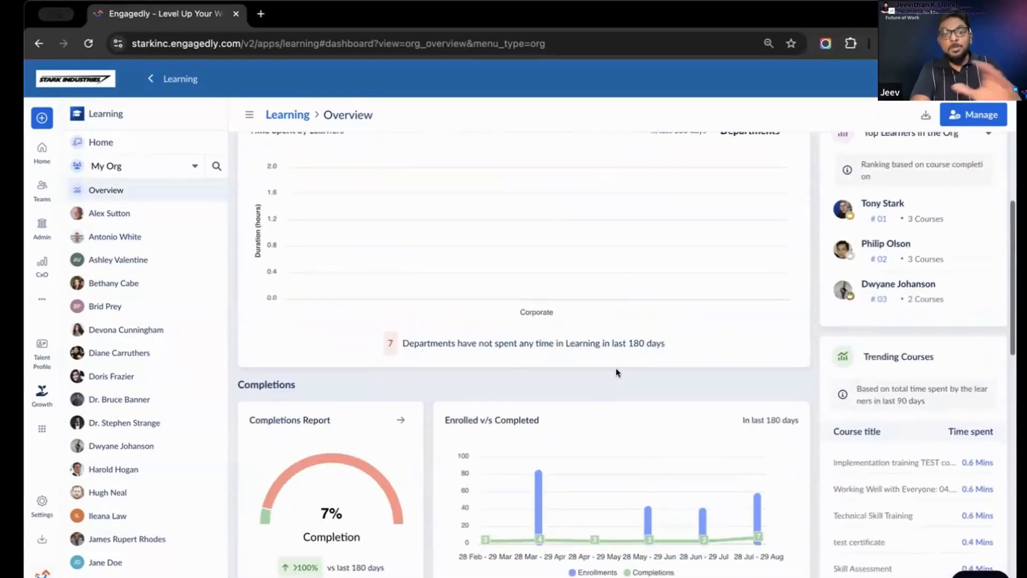
scroll(615, 367, up, 4)
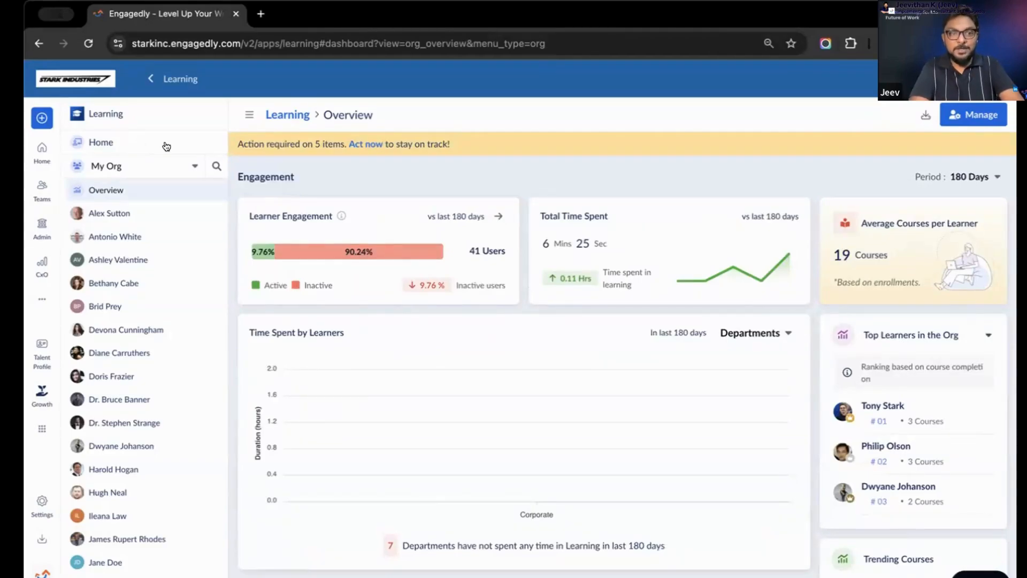
View the learning overview for My Team, and look through the personal Learning home page
click(158, 166)
click(133, 220)
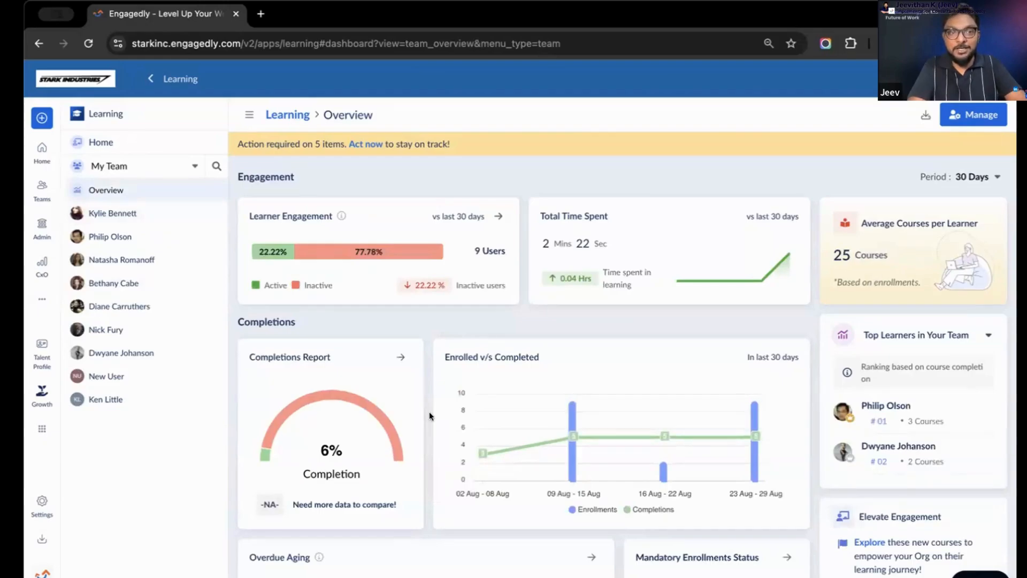
click(108, 143)
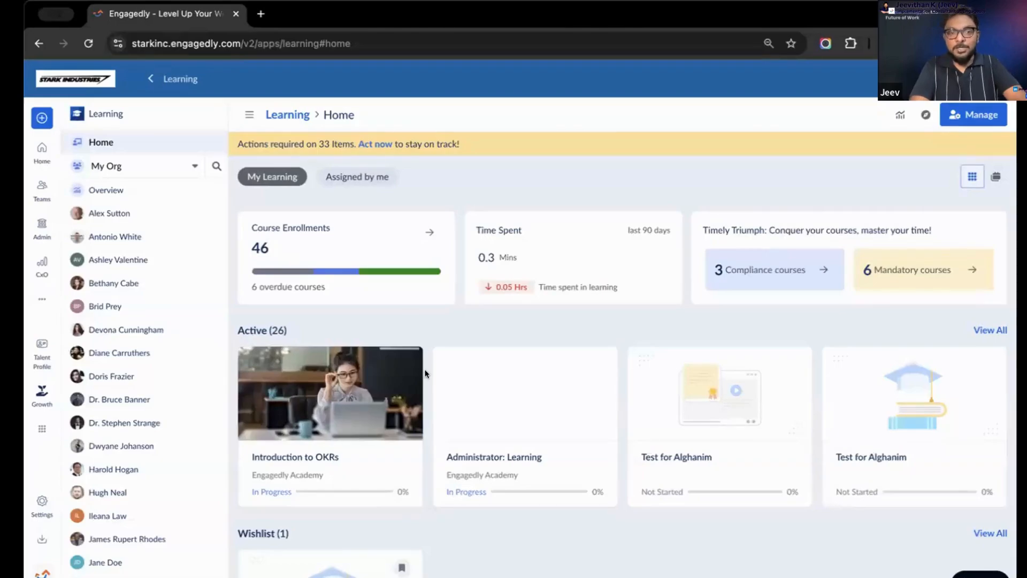
scroll(426, 373, down, 2)
scroll(425, 372, up, 2)
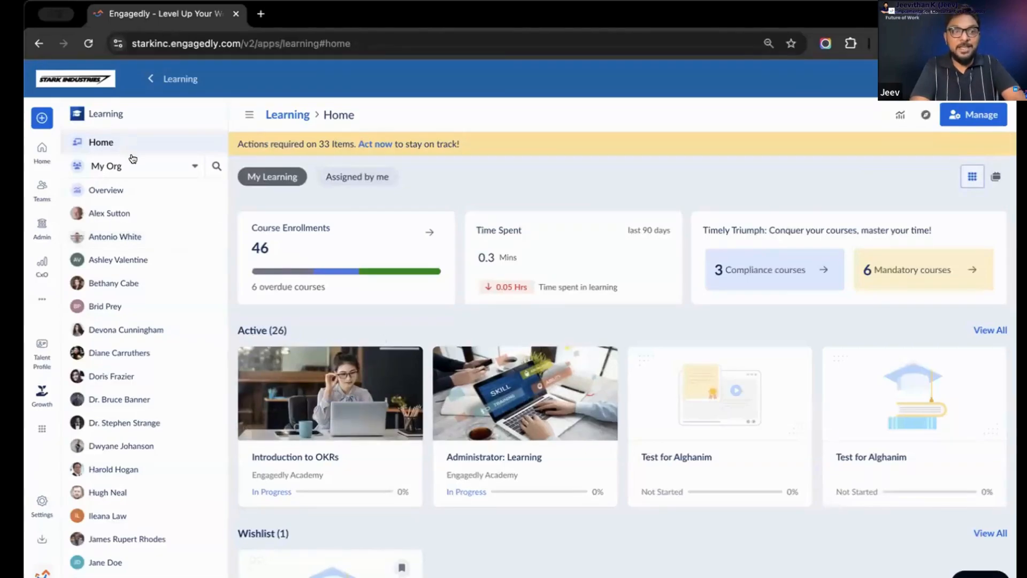
Check the available organisation and team scopes, and open the organisation's Learning overview through the Admin area
click(132, 163)
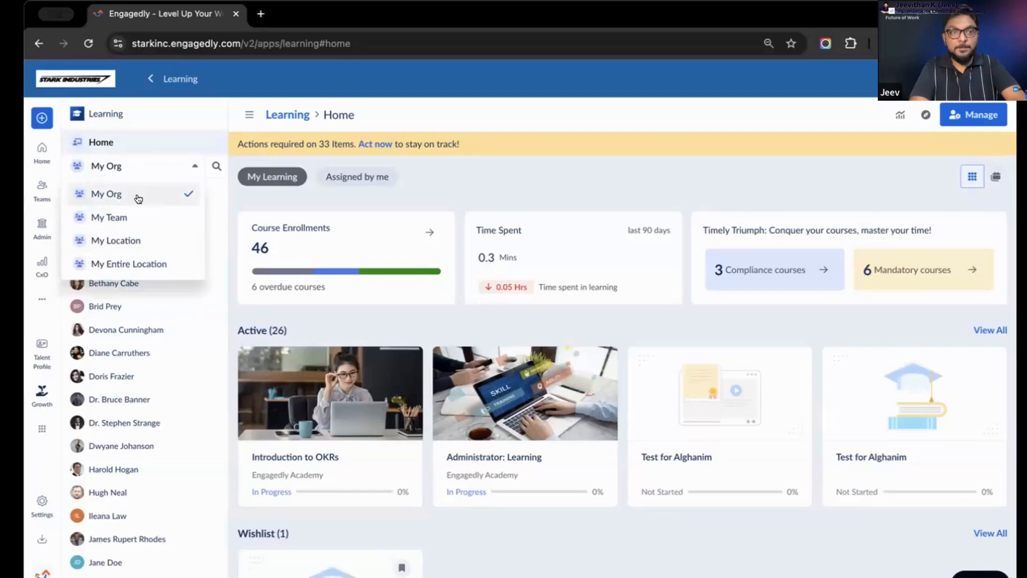
click(40, 230)
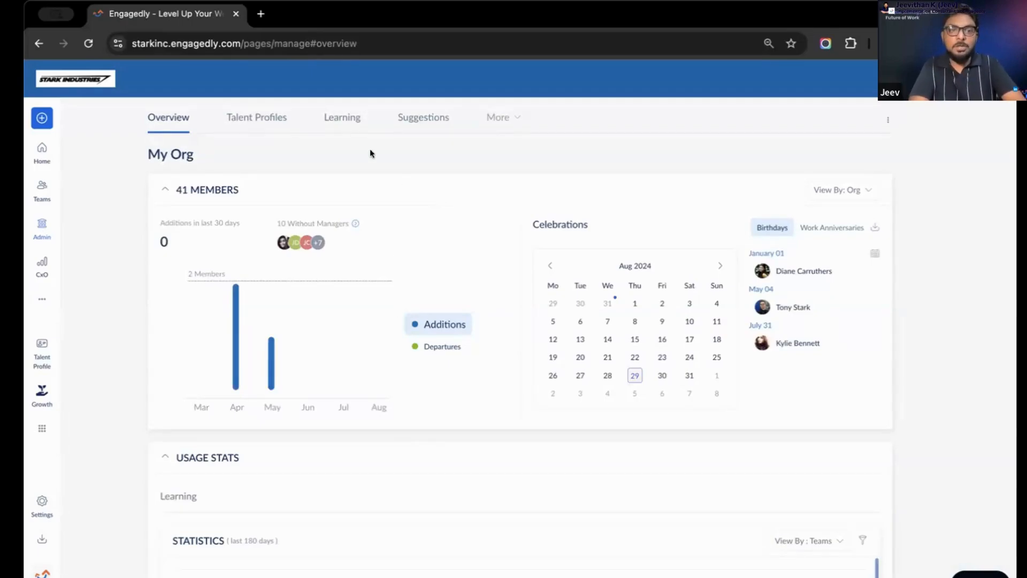
click(353, 117)
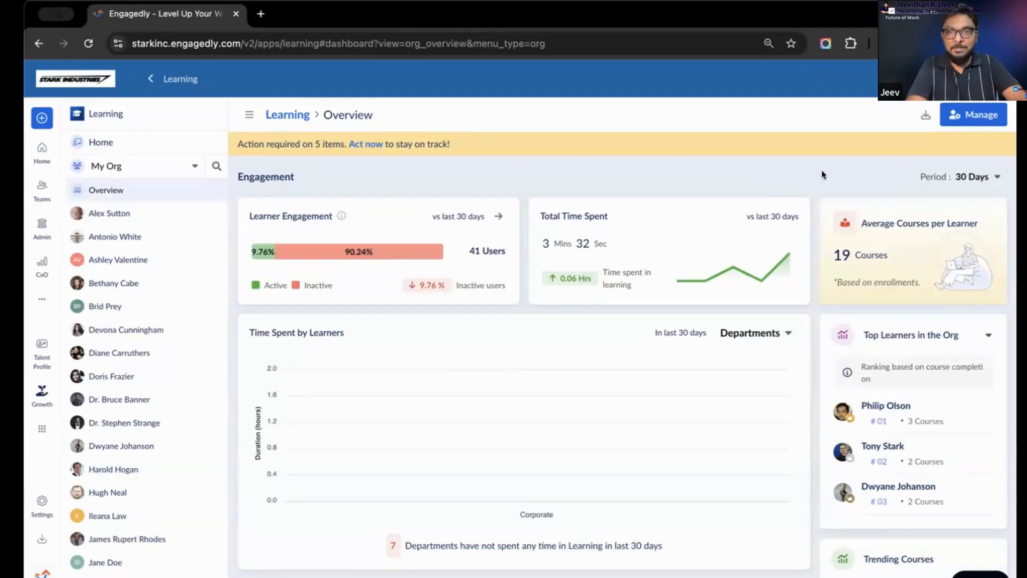
Open the course management page, compare the courses by authorship, and filter the list to courses authored by you
click(969, 111)
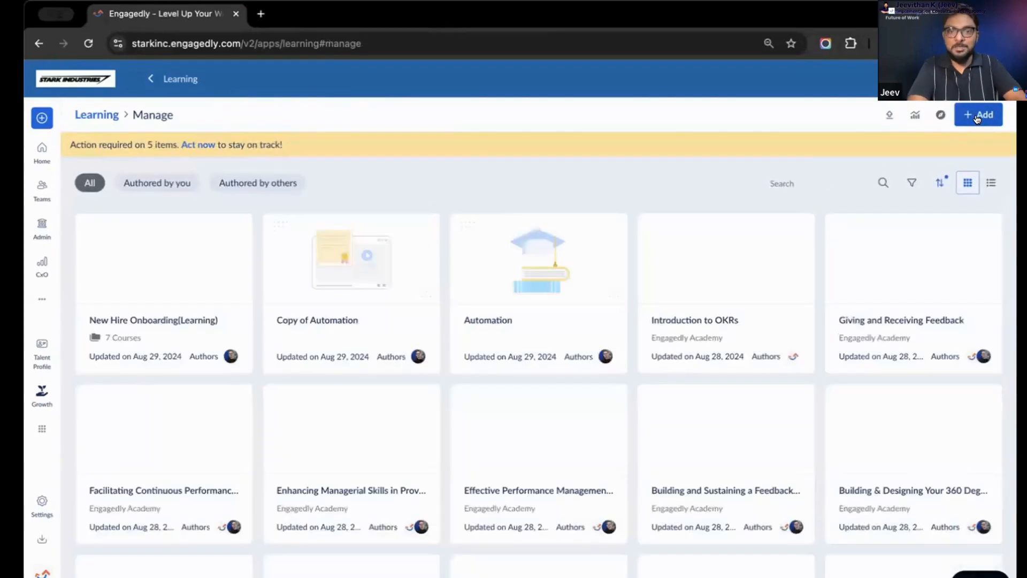
click(154, 185)
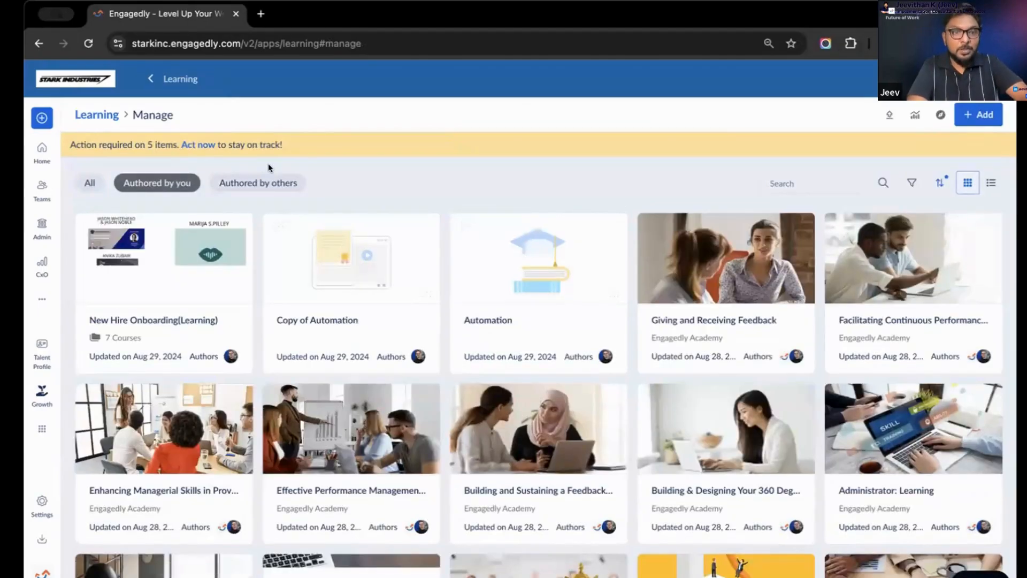
click(262, 180)
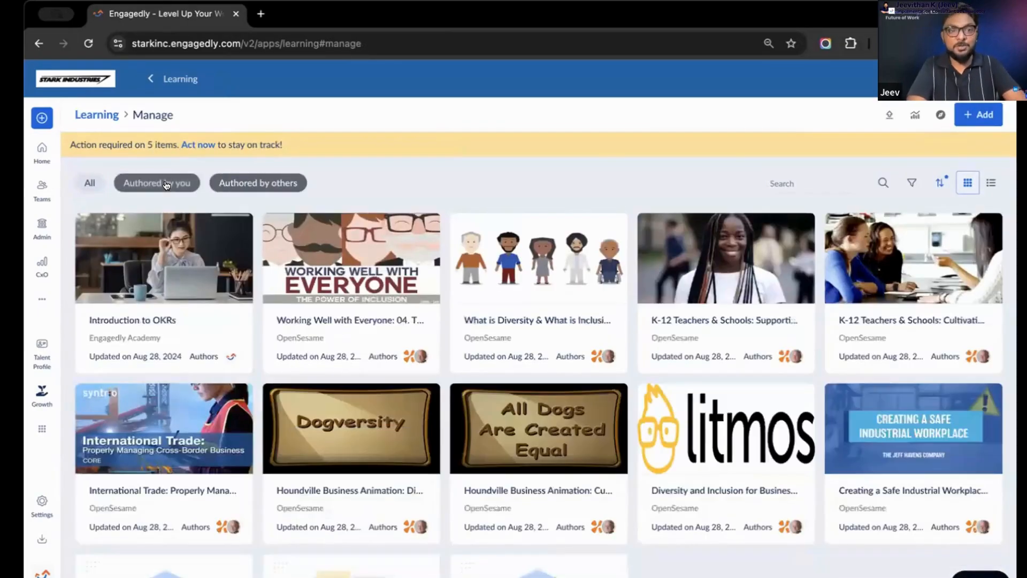
click(166, 185)
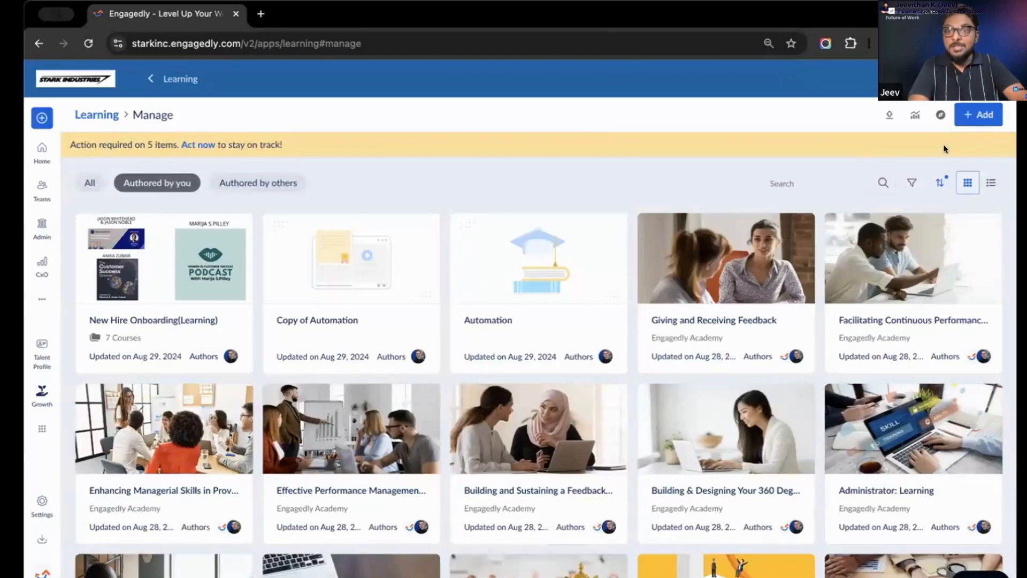
Start adding new learning content and examine the available creation and import options
click(972, 120)
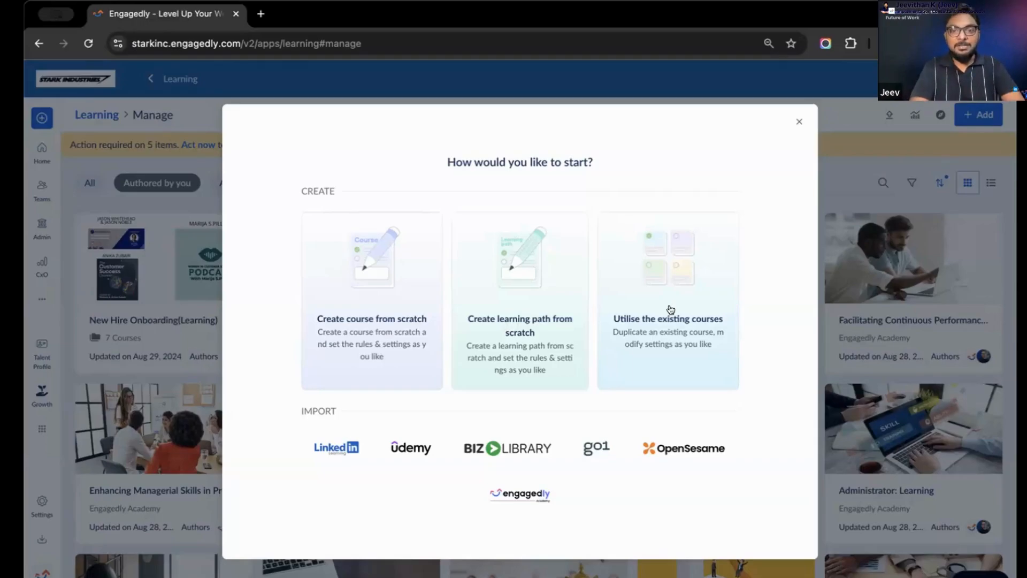
click(626, 316)
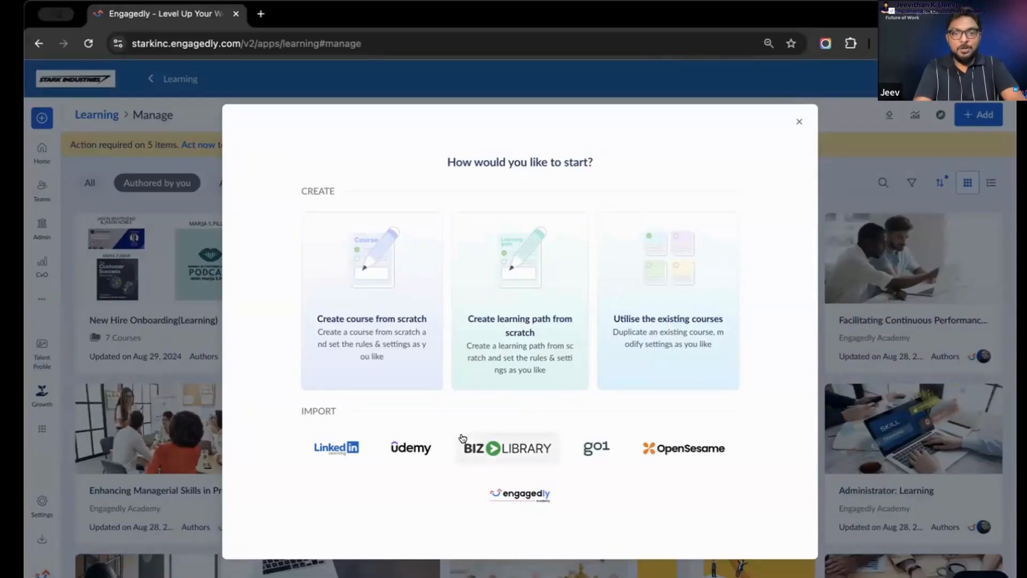
scroll(463, 438, up, 5)
scroll(462, 438, down, 2)
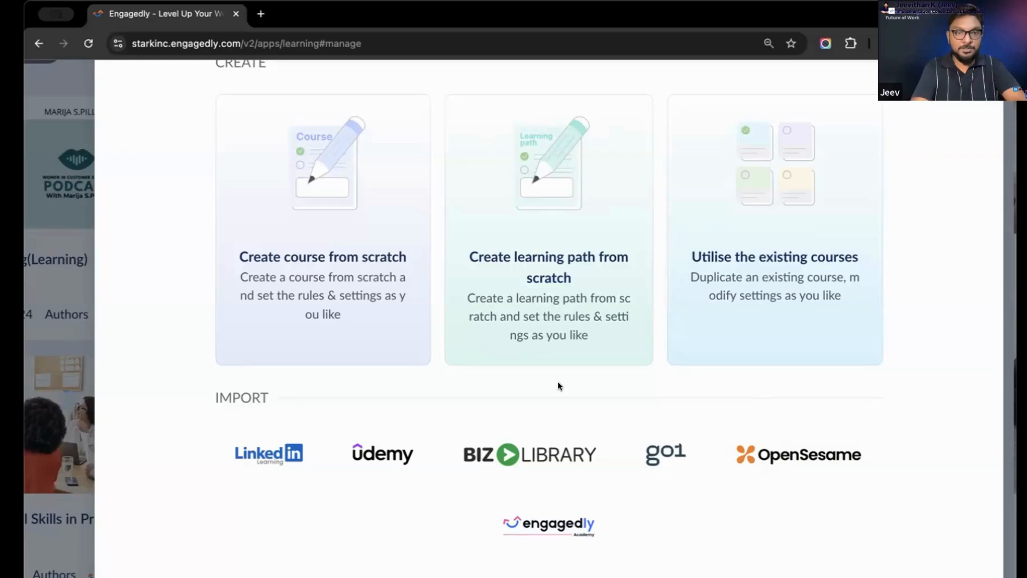
scroll(557, 369, down, 2)
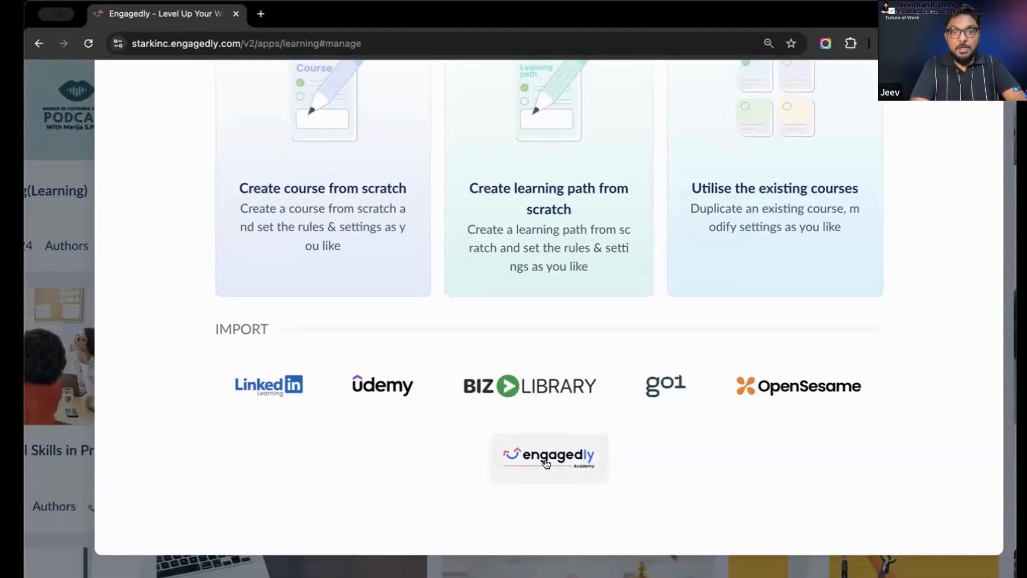
Select the Engagedly Academy courses "Administrator Training: 360 Feedback" and "Administrator Training: Engagement Suite" for import
click(545, 461)
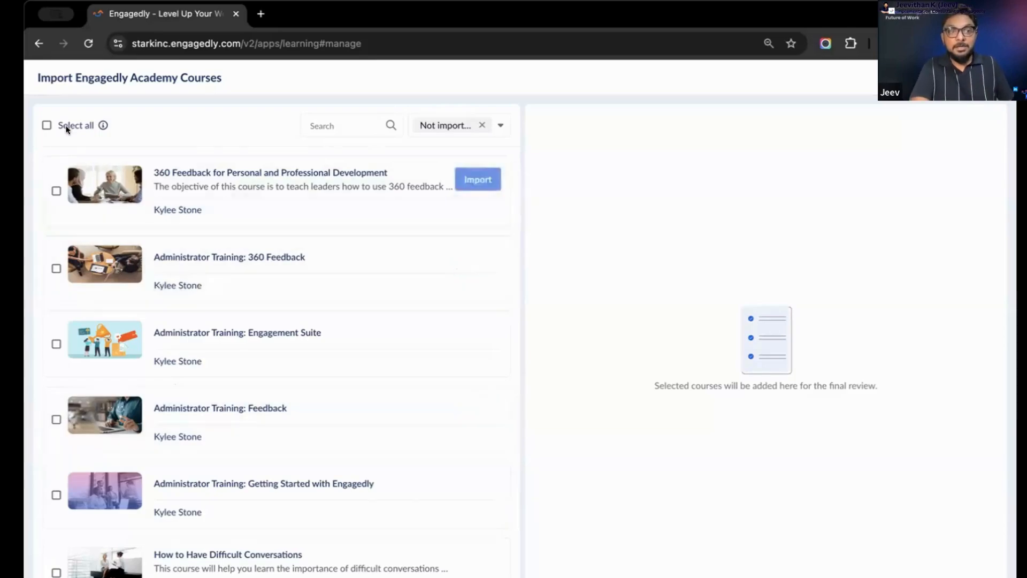
click(55, 267)
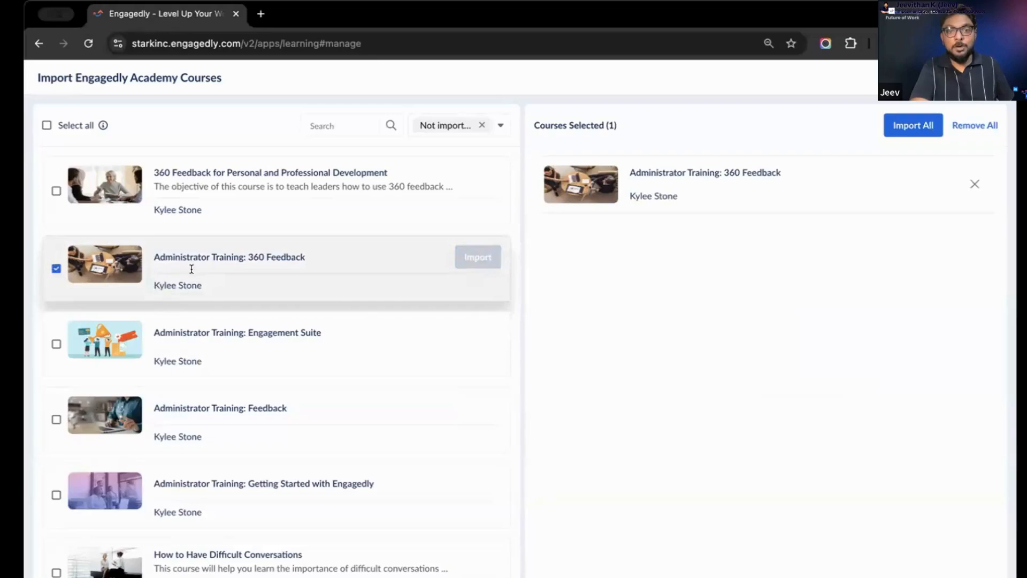
click(52, 343)
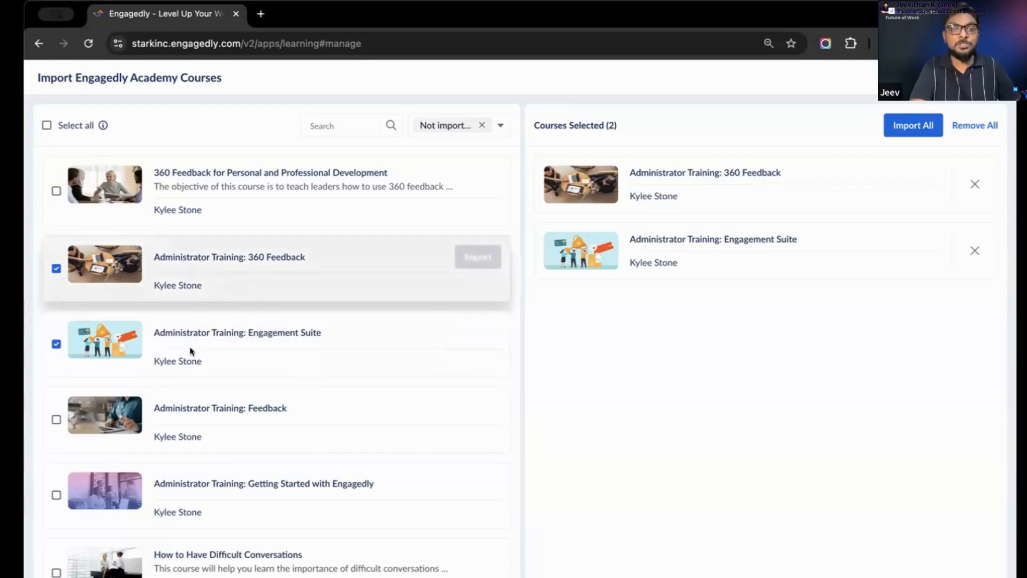
mouse_move(159, 422)
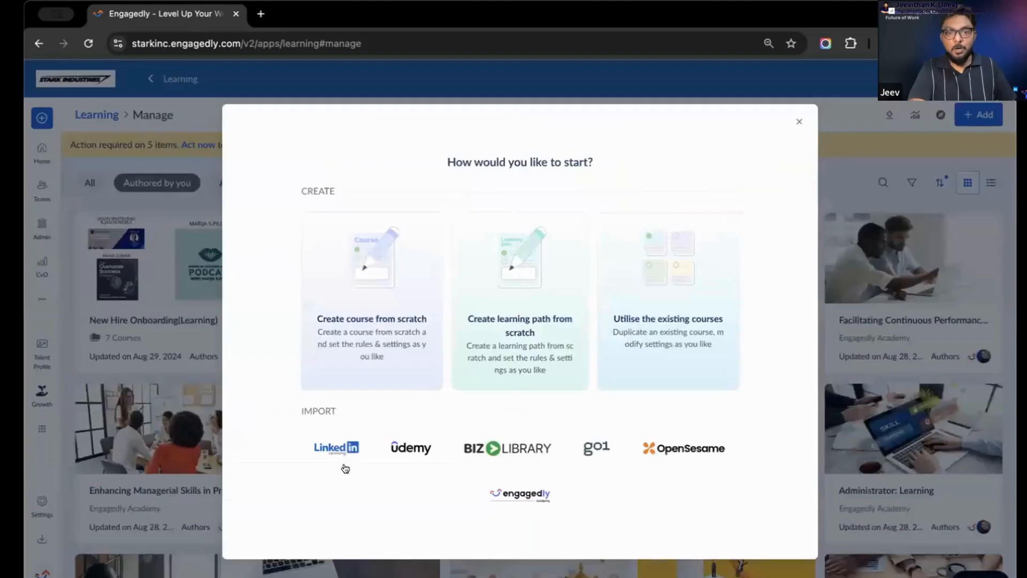
Reopen the Engagedly Academy import and select "360 Feedback for Personal and Professional Development" and "Administrator Training: 360 Feedback"
click(528, 493)
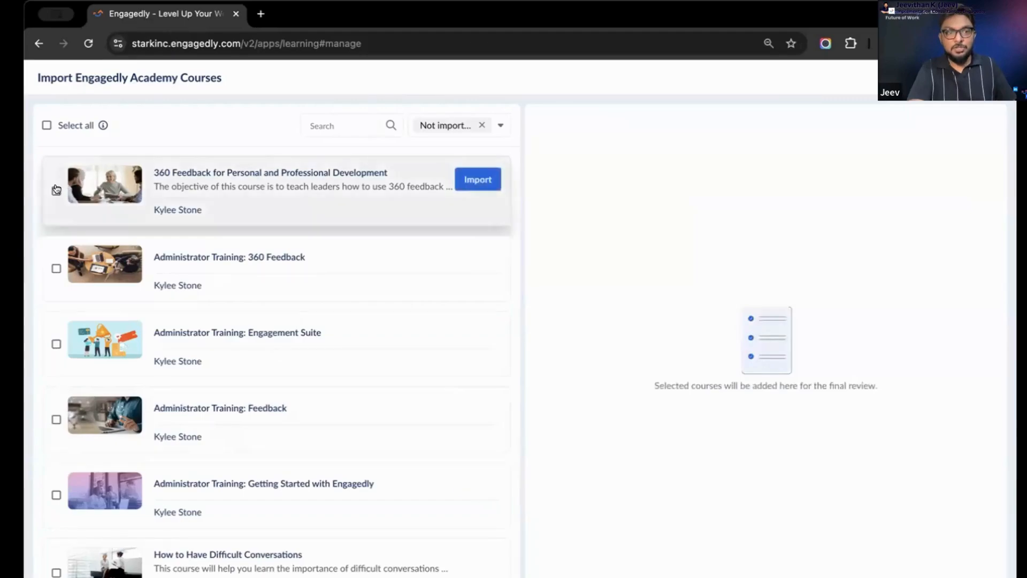
click(57, 190)
click(56, 268)
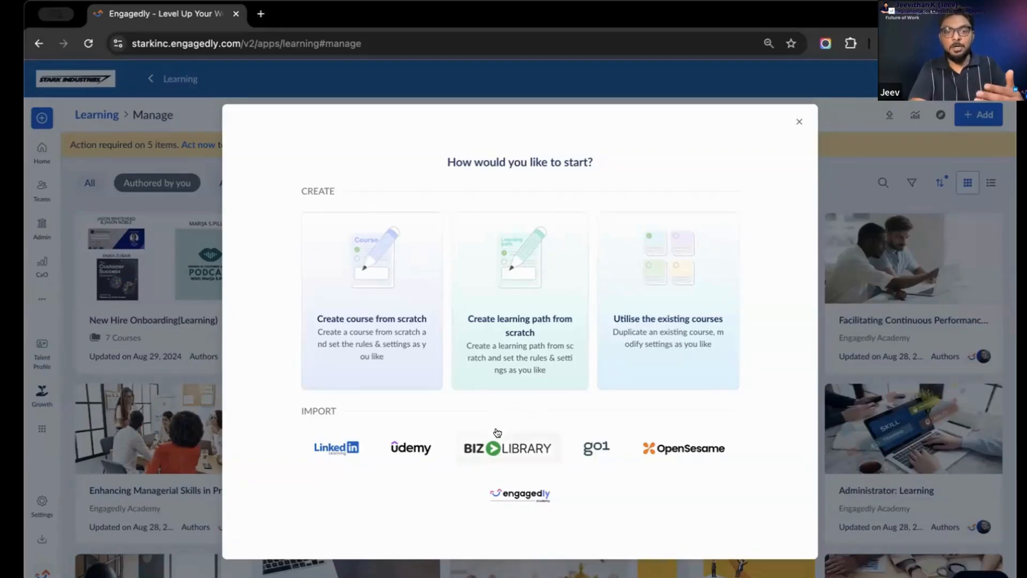
Start a new course from scratch and give it the title "Learning"
click(355, 312)
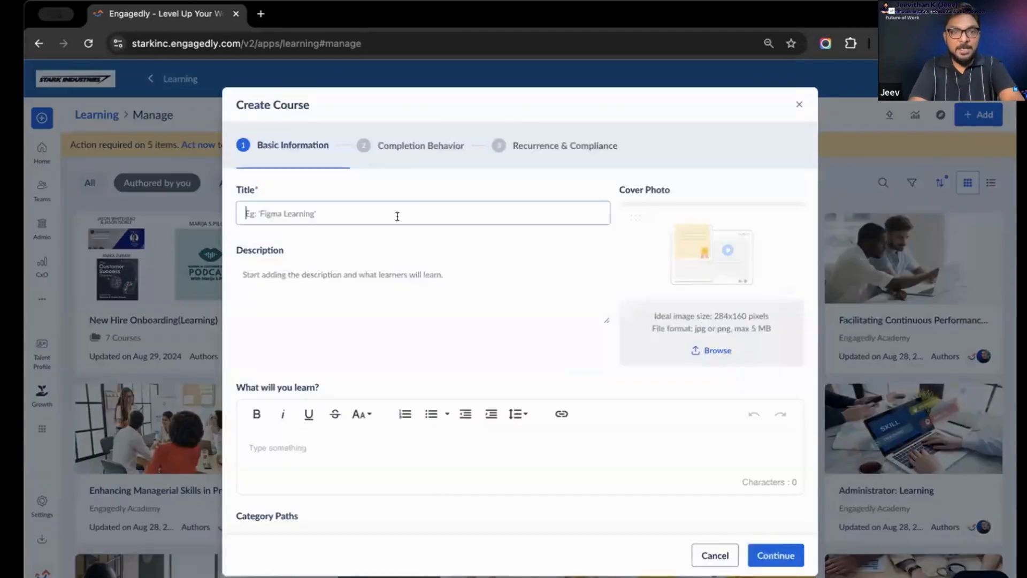
text(Learning)
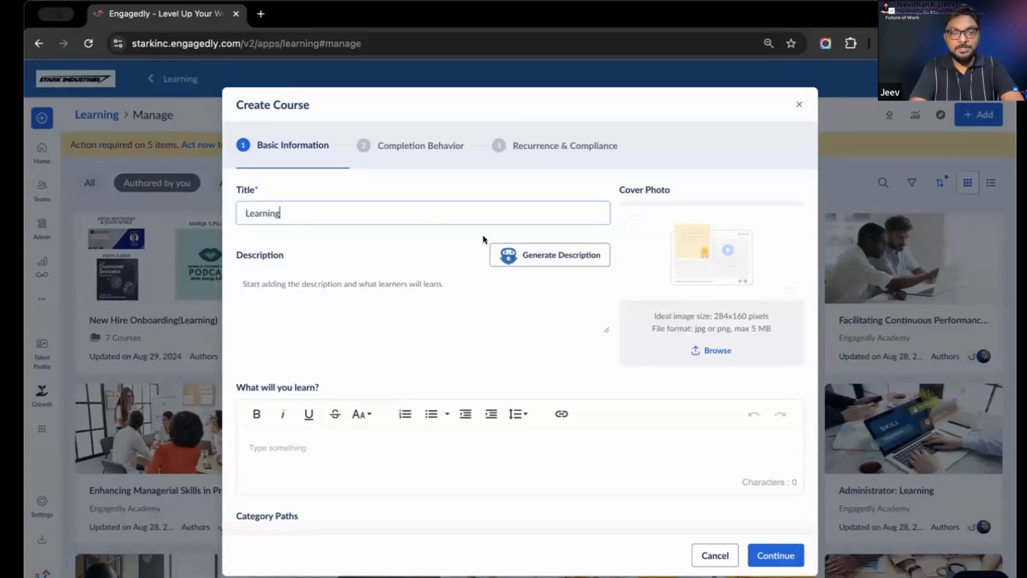
Leave the course description empty and set the course level to Expert after trying Intermediate and Advanced
click(462, 319)
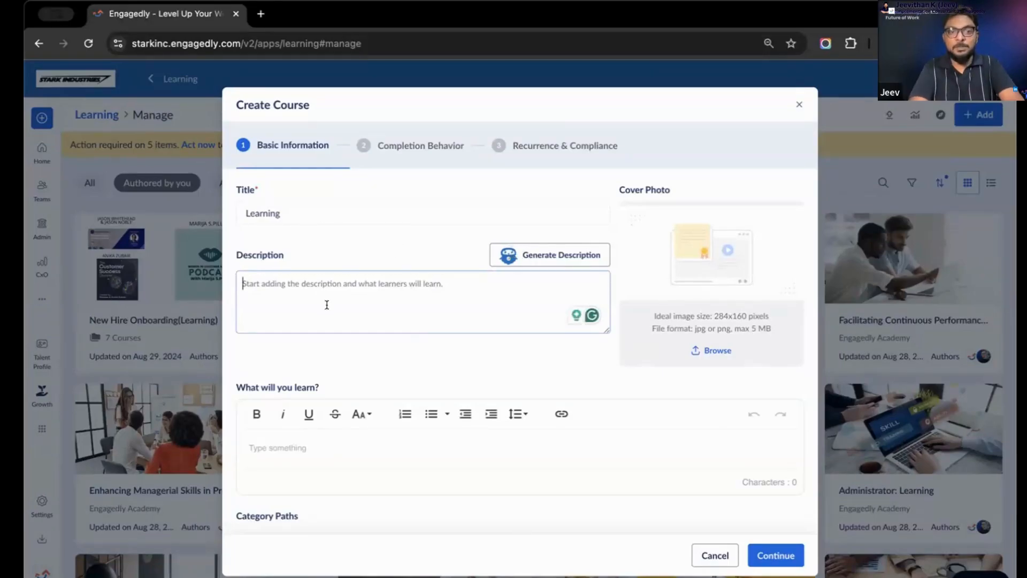
scroll(325, 305, down, 2)
scroll(324, 306, down, 3)
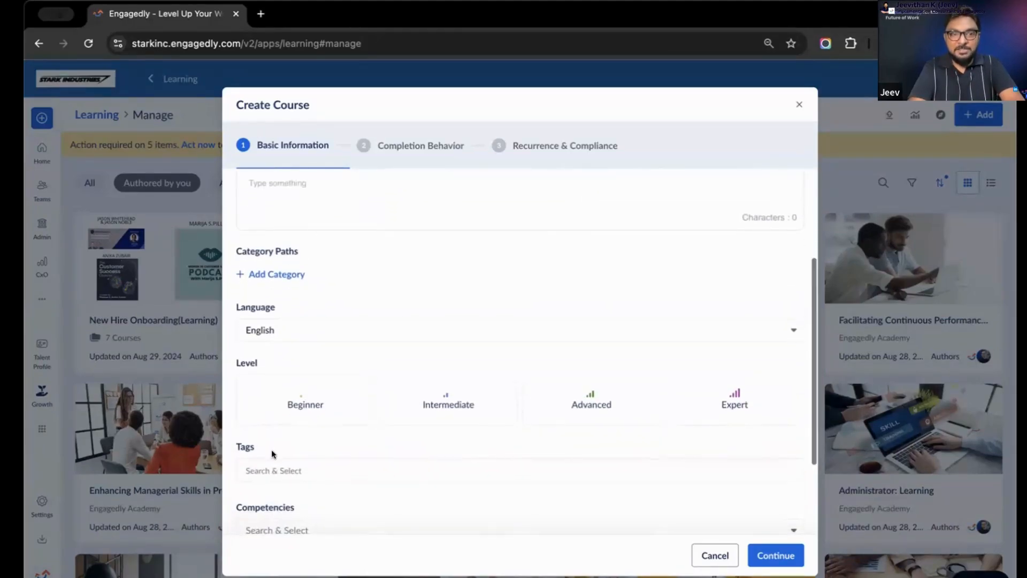
scroll(272, 452, down, 2)
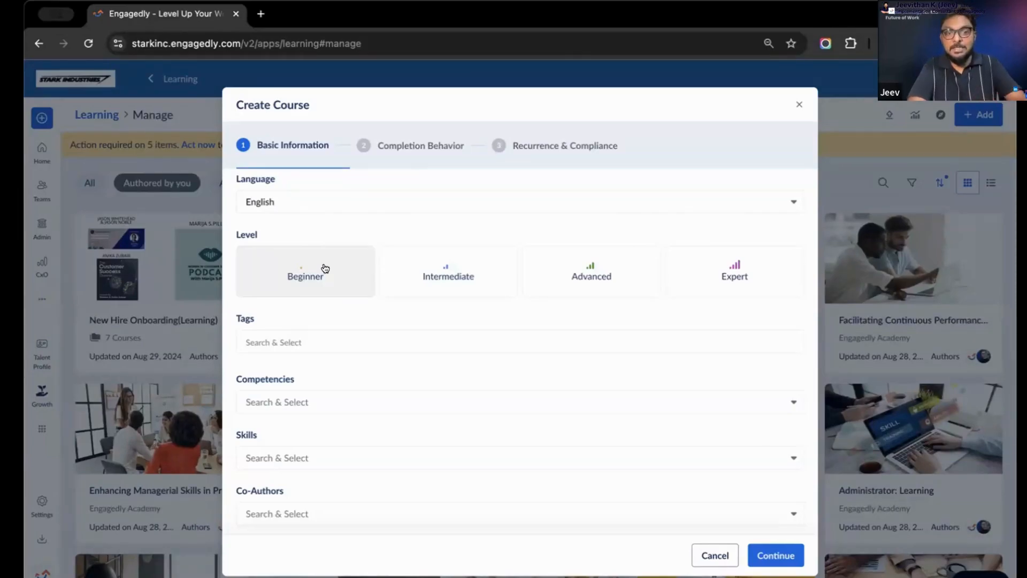
click(437, 257)
click(593, 251)
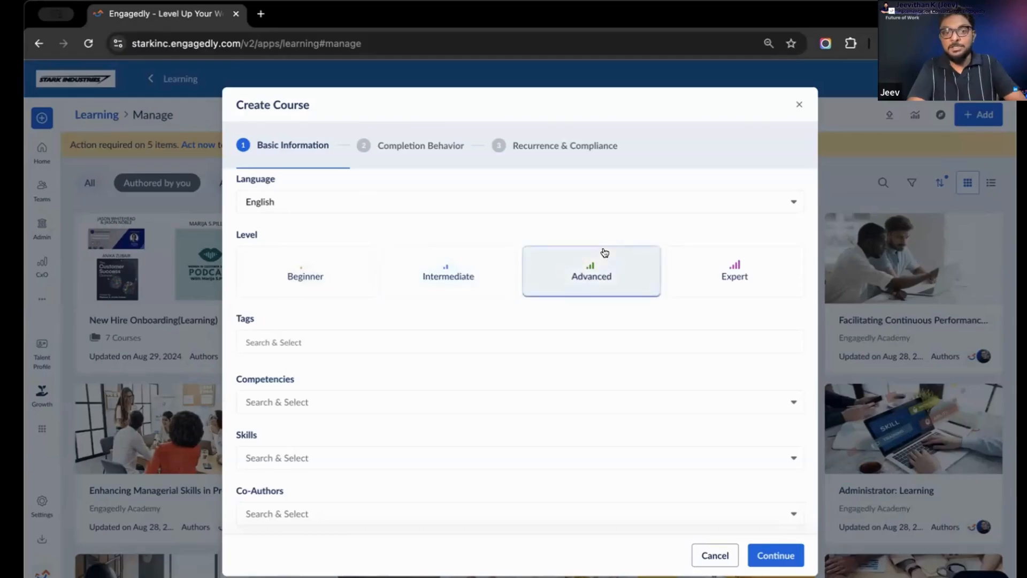
click(749, 259)
Examine the competency and skill selections for the course, then its completion behavior settings
scroll(394, 284, down, 1)
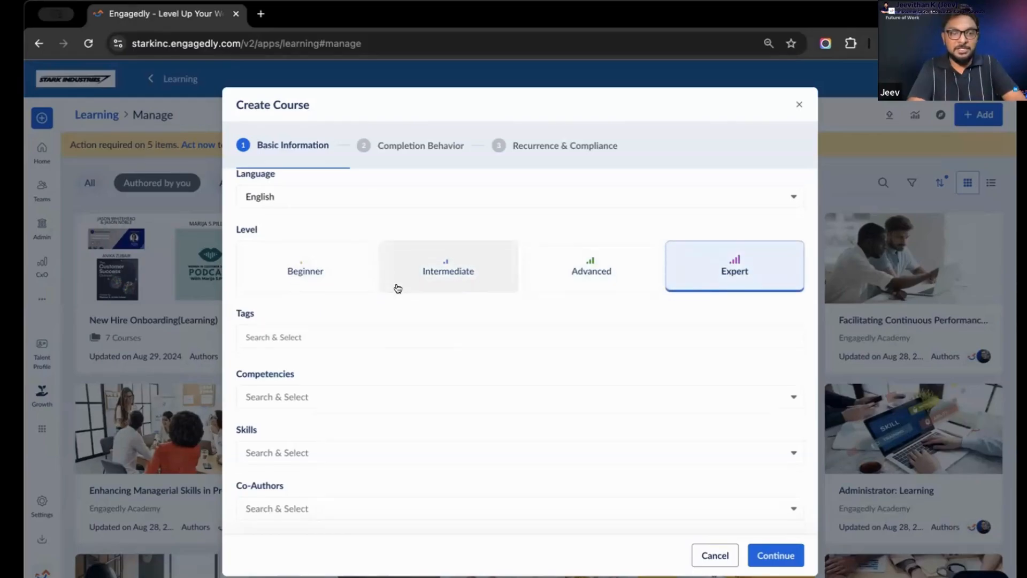
click(348, 405)
click(362, 371)
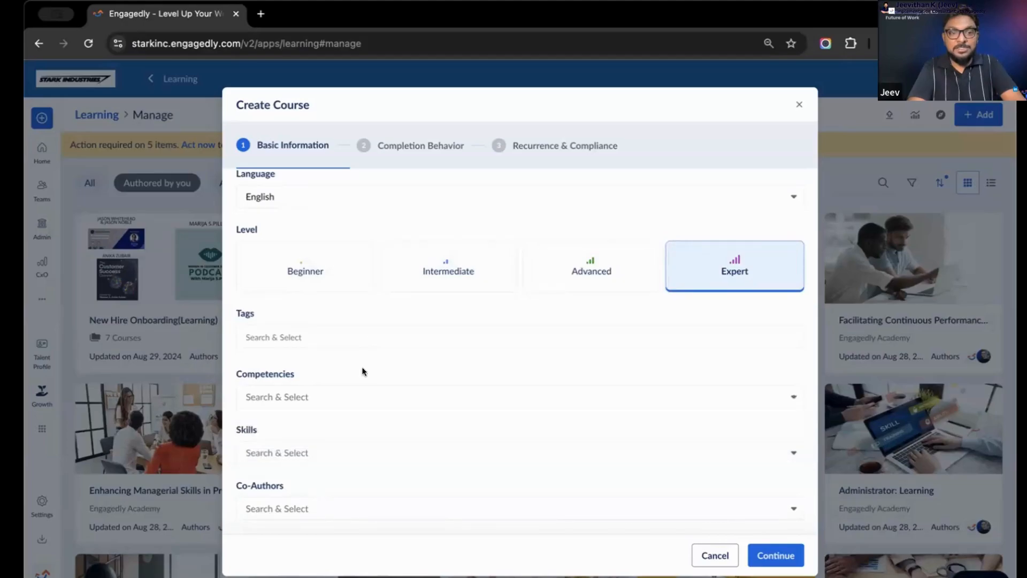
click(346, 454)
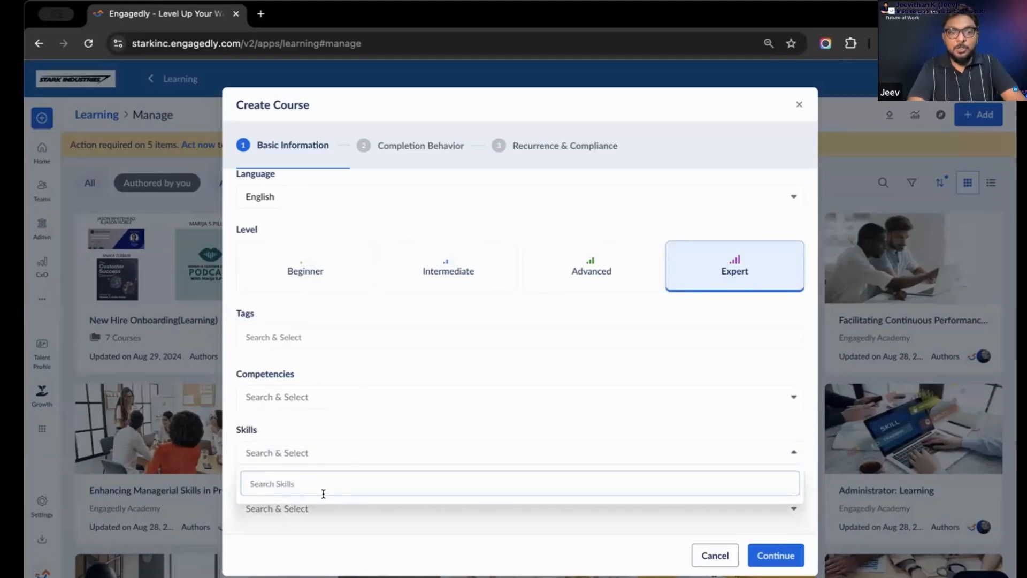
click(330, 532)
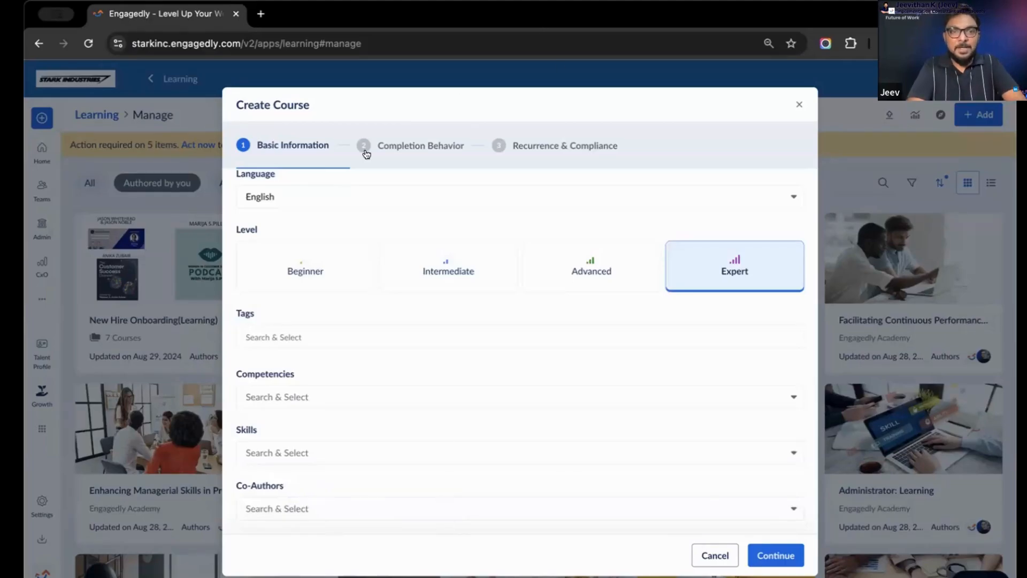
click(390, 146)
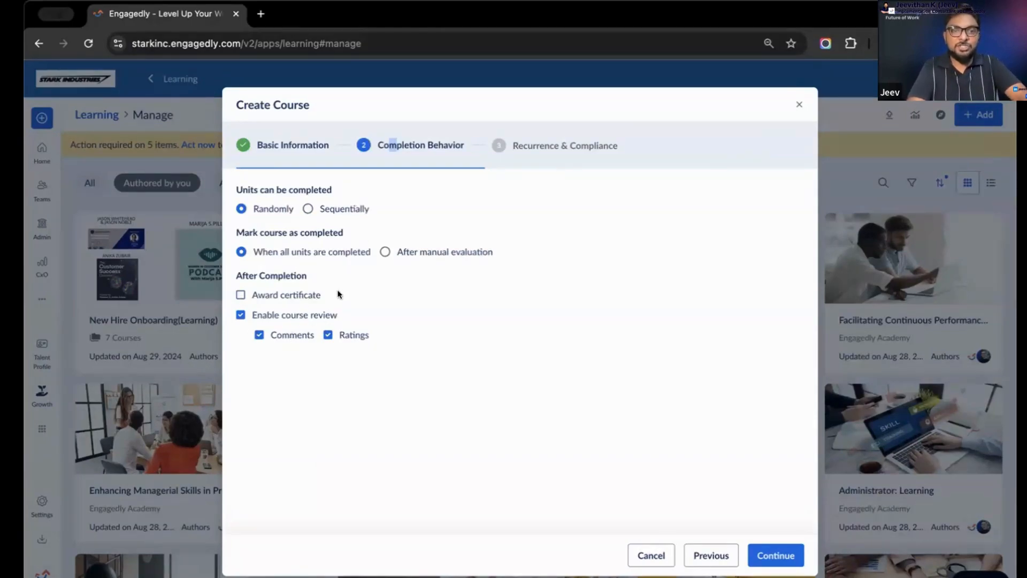
Give the course a validity period determined by Custom Date and maintained until Dec 31
click(552, 156)
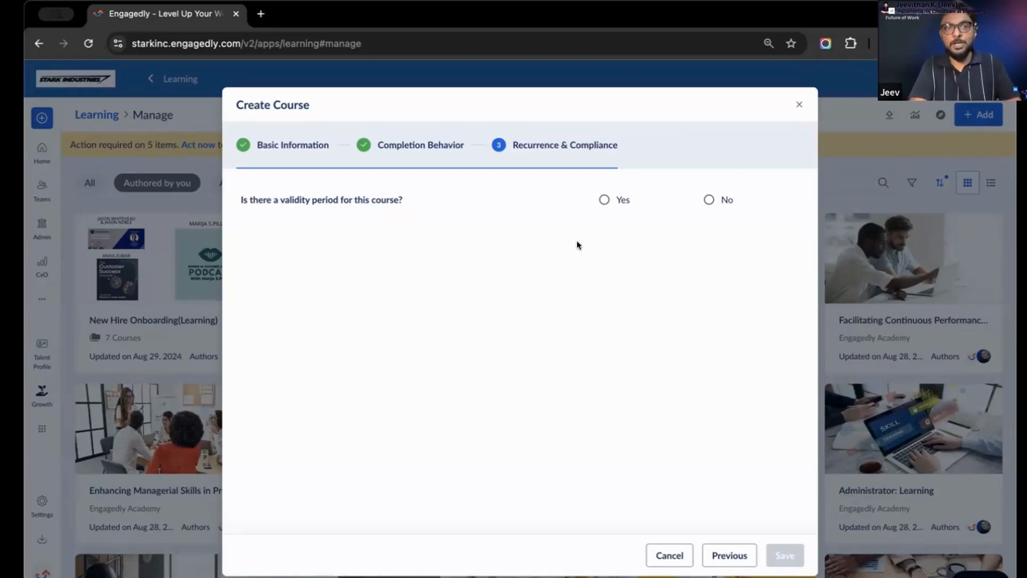
click(604, 200)
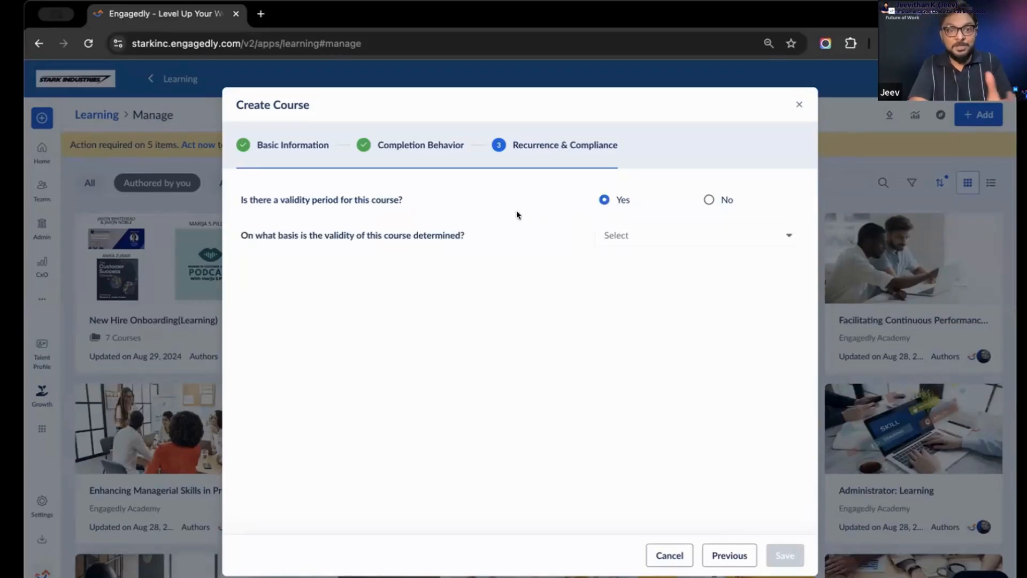
click(629, 241)
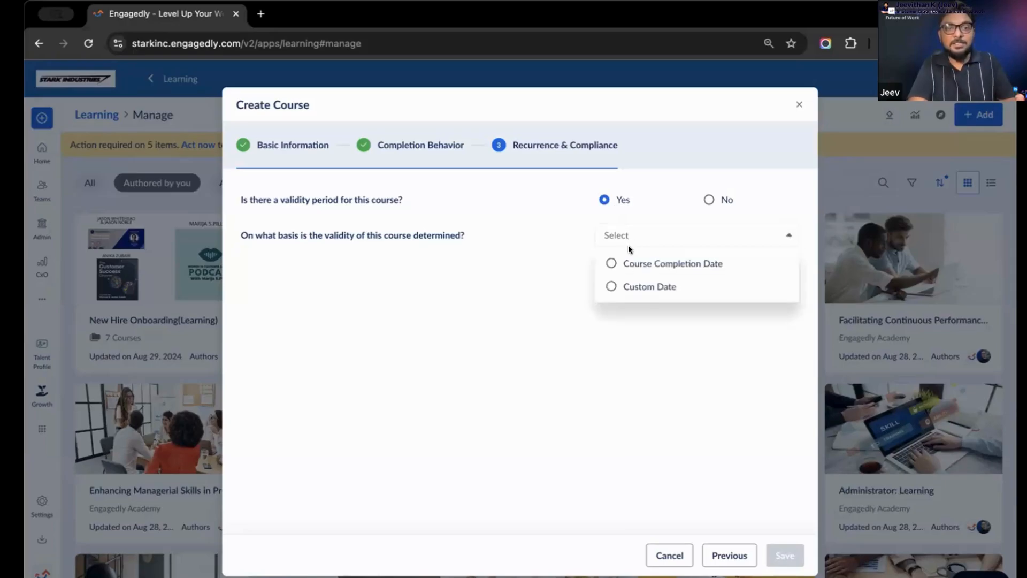
click(642, 286)
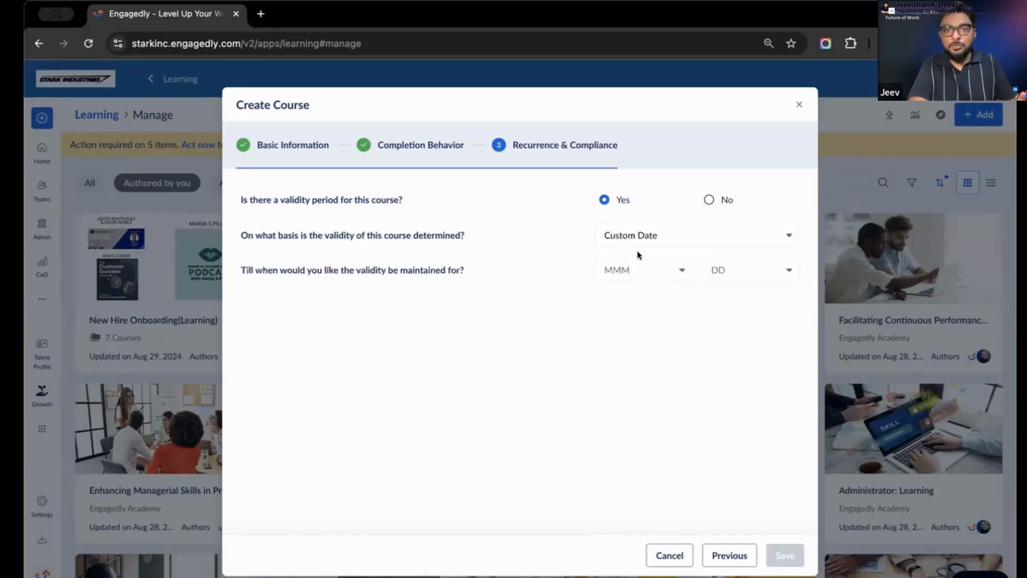
click(639, 271)
scroll(641, 372, down, 3)
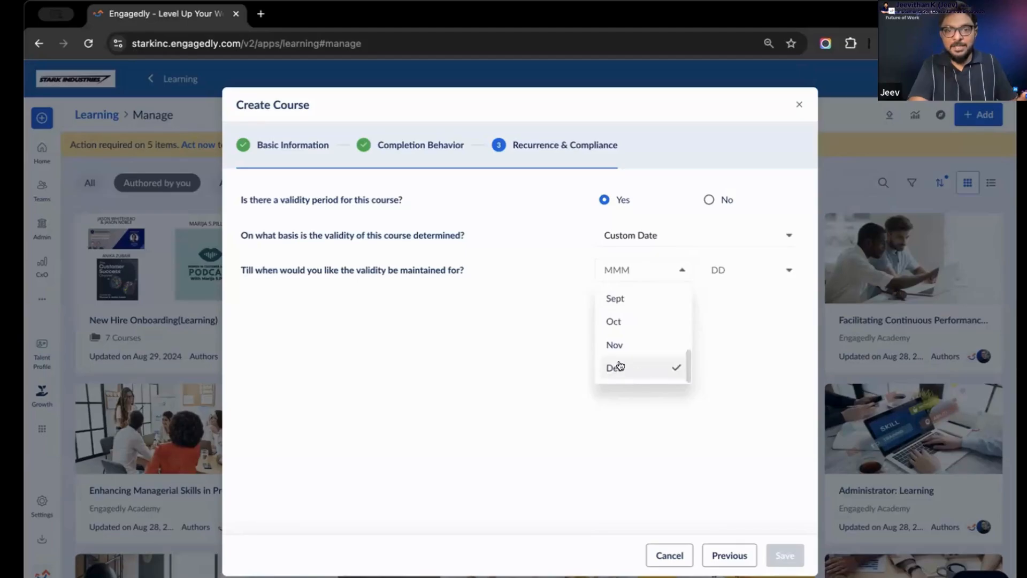
click(638, 368)
click(744, 276)
scroll(752, 332, down, 10)
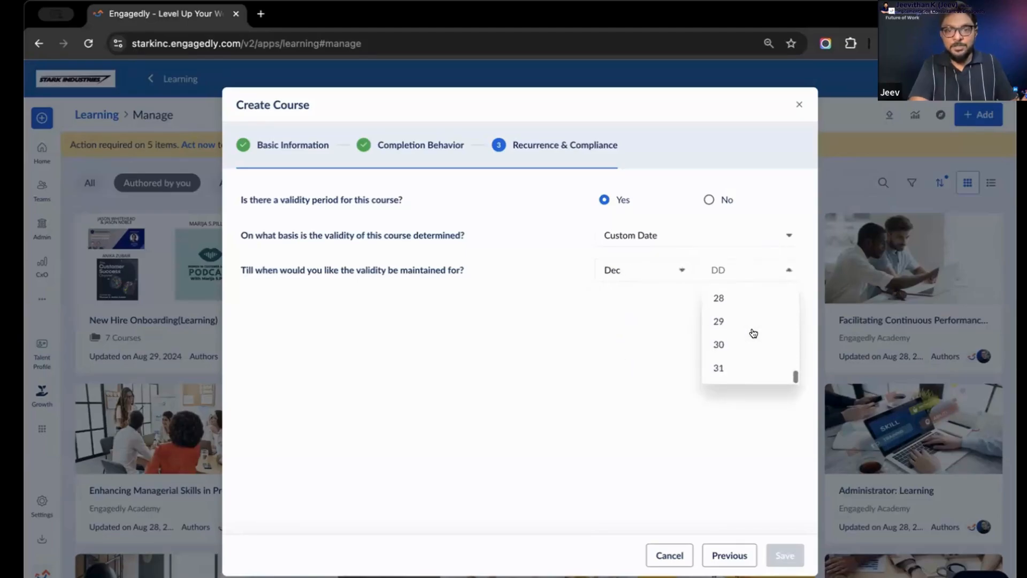
click(722, 369)
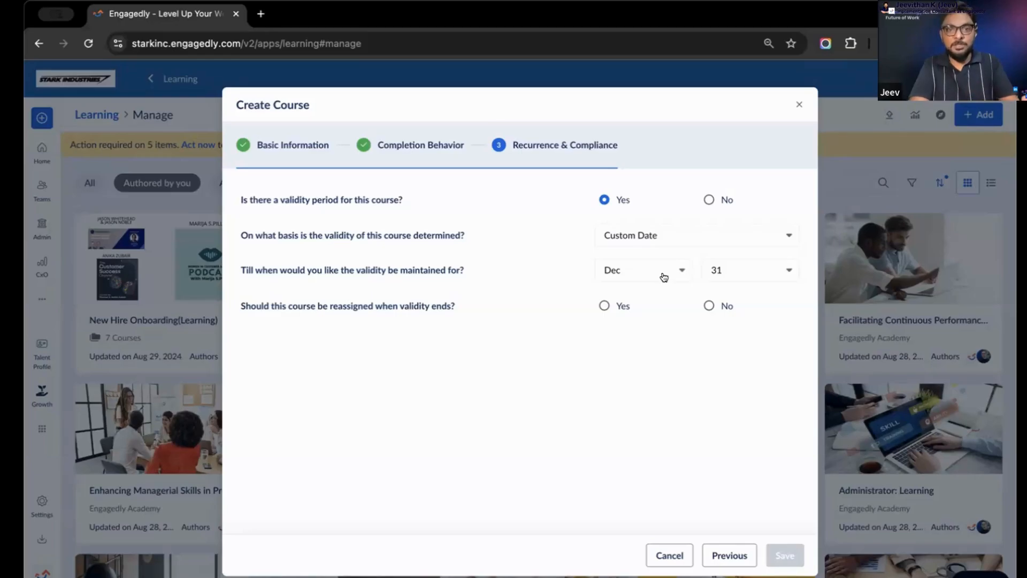
Have the course reassigned when its validity ends, choosing Before Expiry with 7 days for reassignment
click(604, 306)
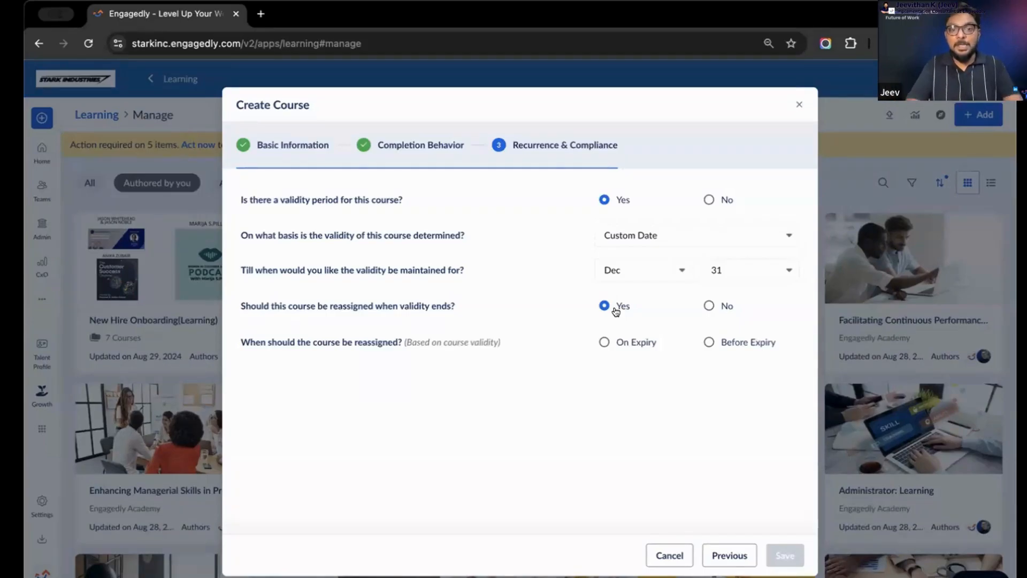
click(606, 342)
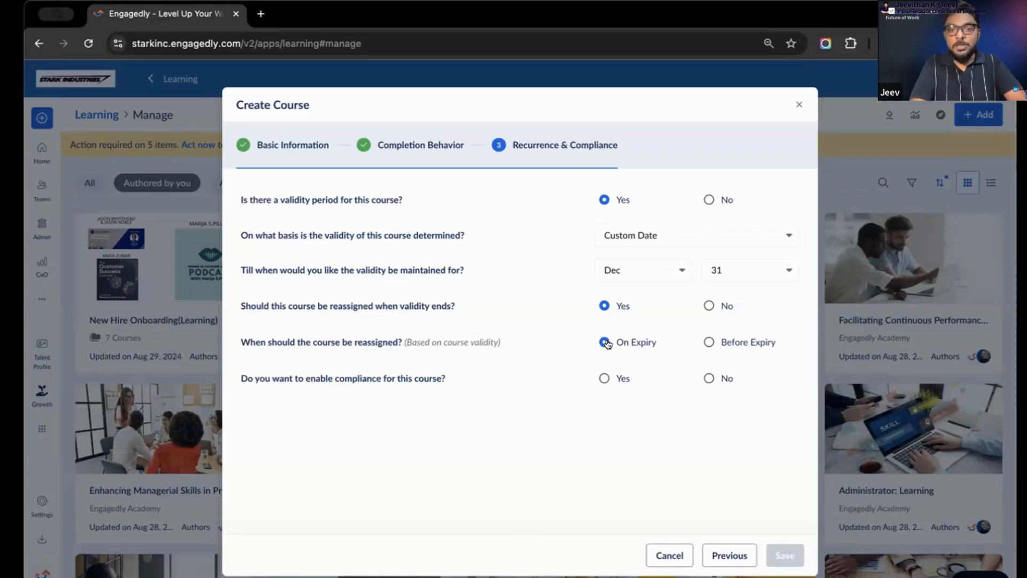
click(705, 342)
click(656, 377)
click(656, 377)
click(657, 377)
click(656, 377)
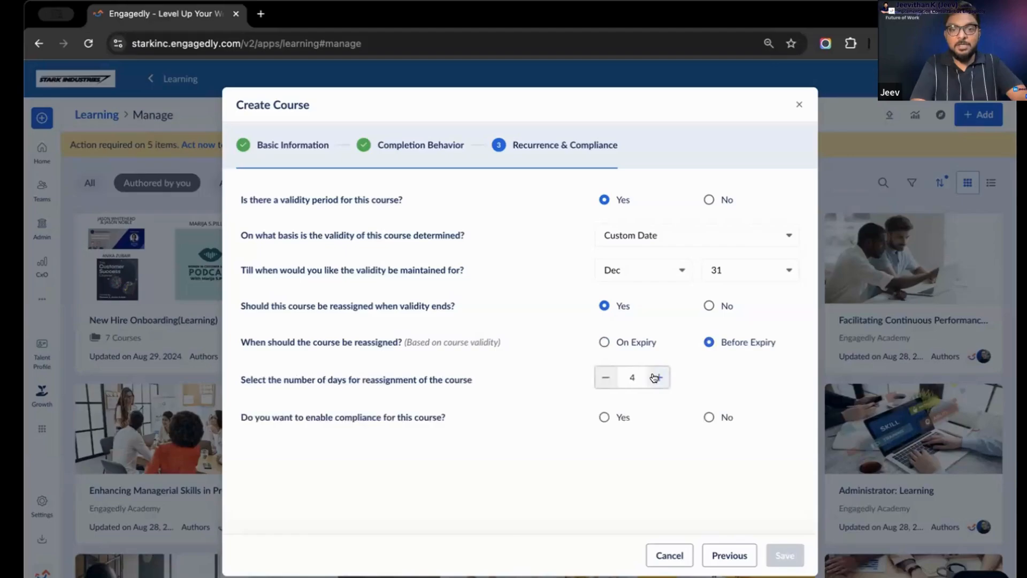
click(656, 377)
click(657, 377)
click(656, 377)
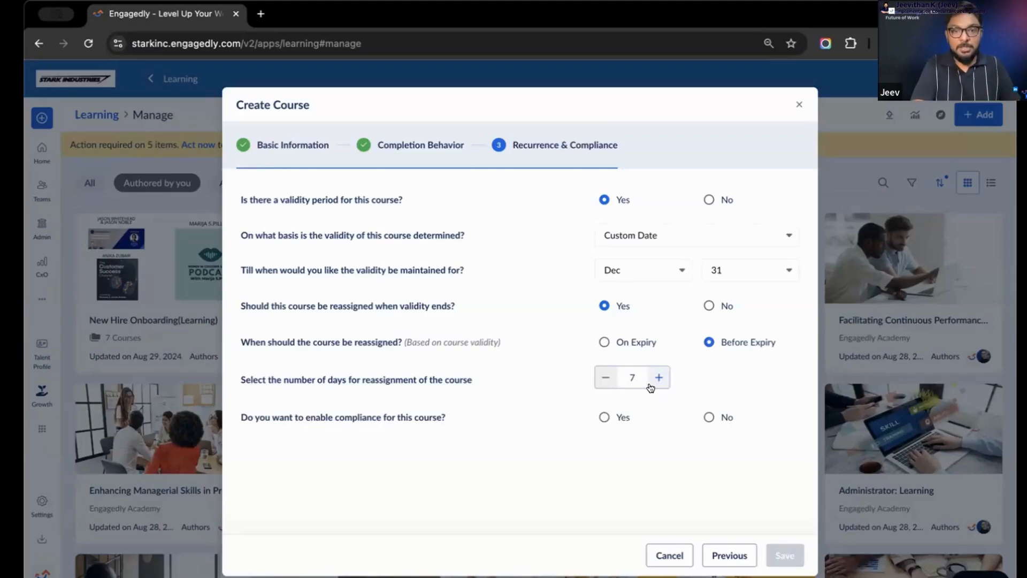
Compare the course's compliance setting with Yes and No, and leave compliance enabled
click(604, 417)
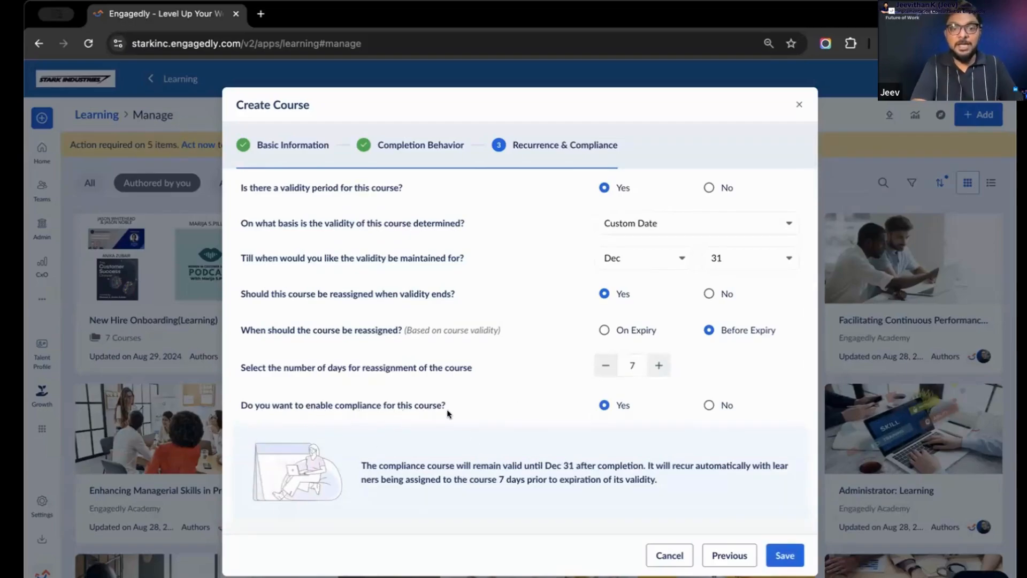
click(708, 403)
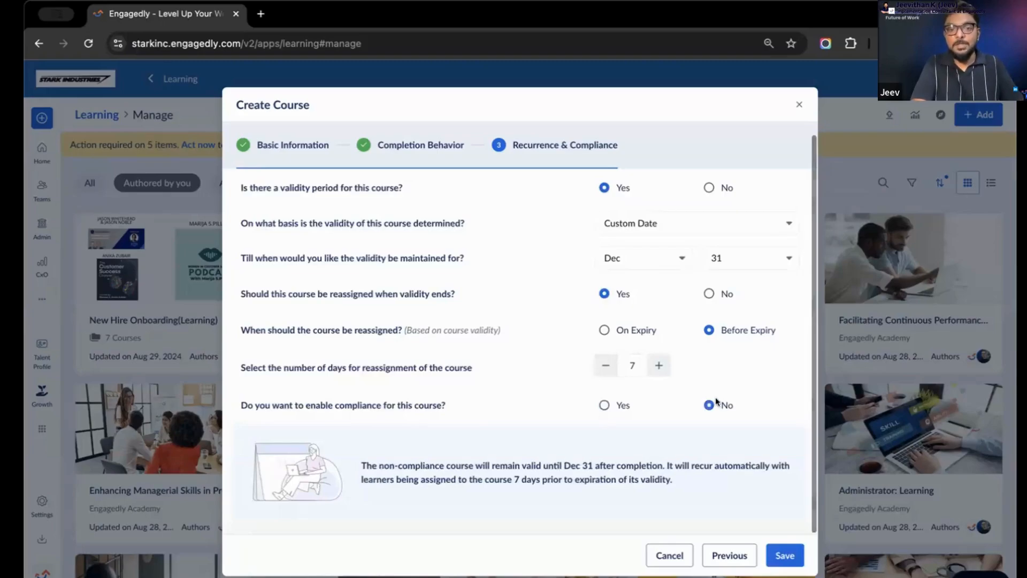
click(598, 405)
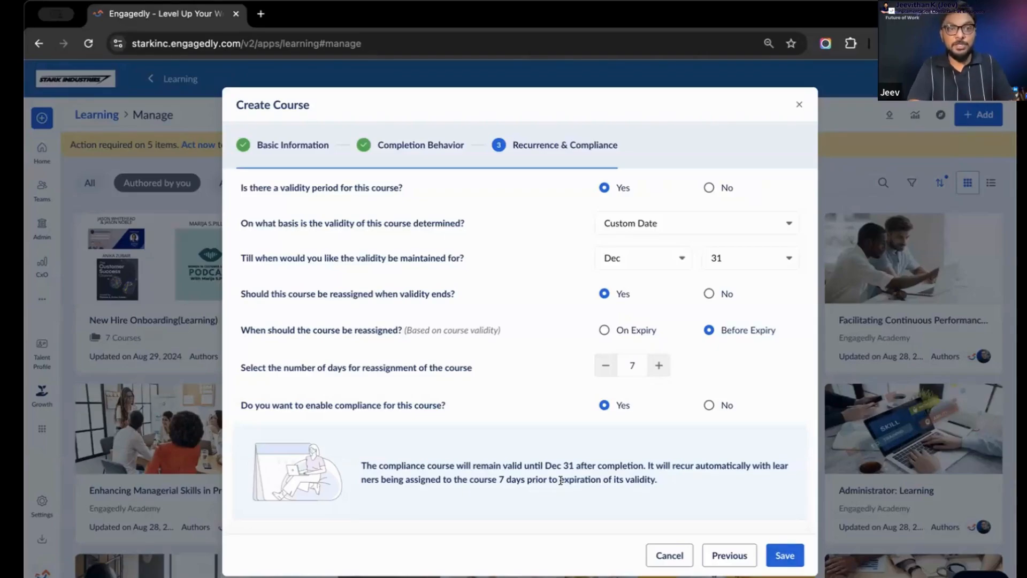
click(709, 404)
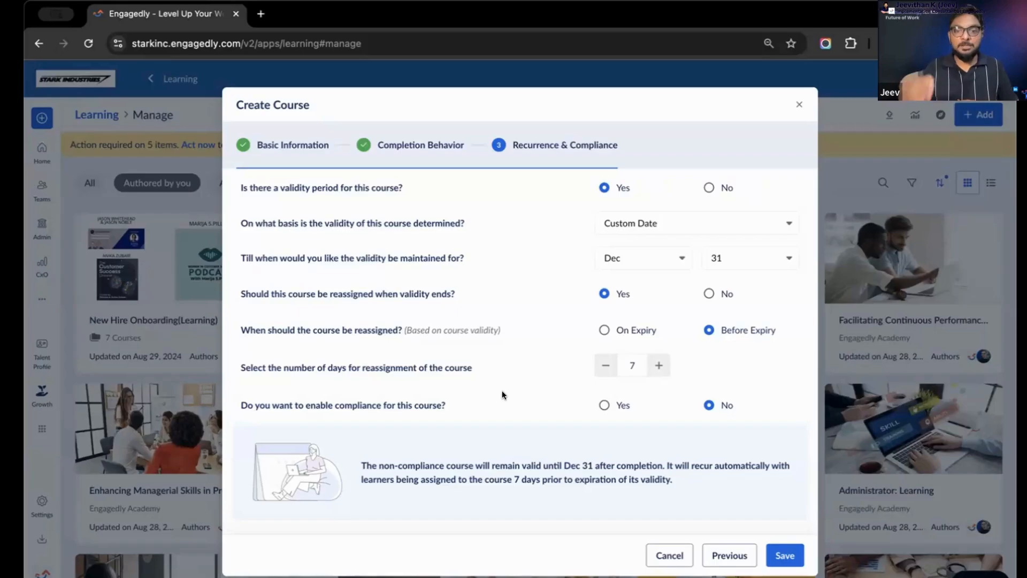
click(604, 404)
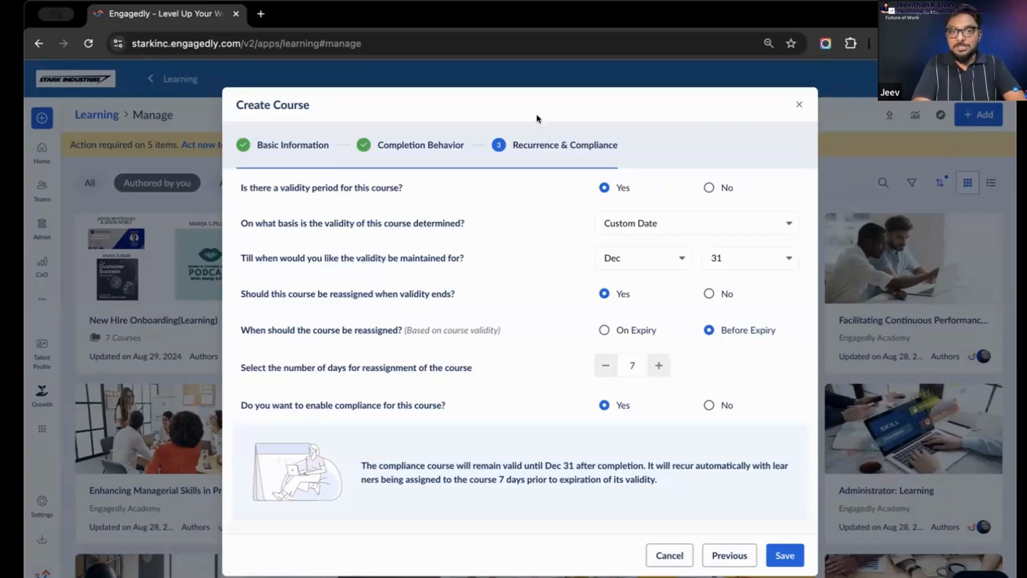
Close the course creation without saving and open the existing "Giving and Receiving Feedback" course
click(799, 103)
click(797, 121)
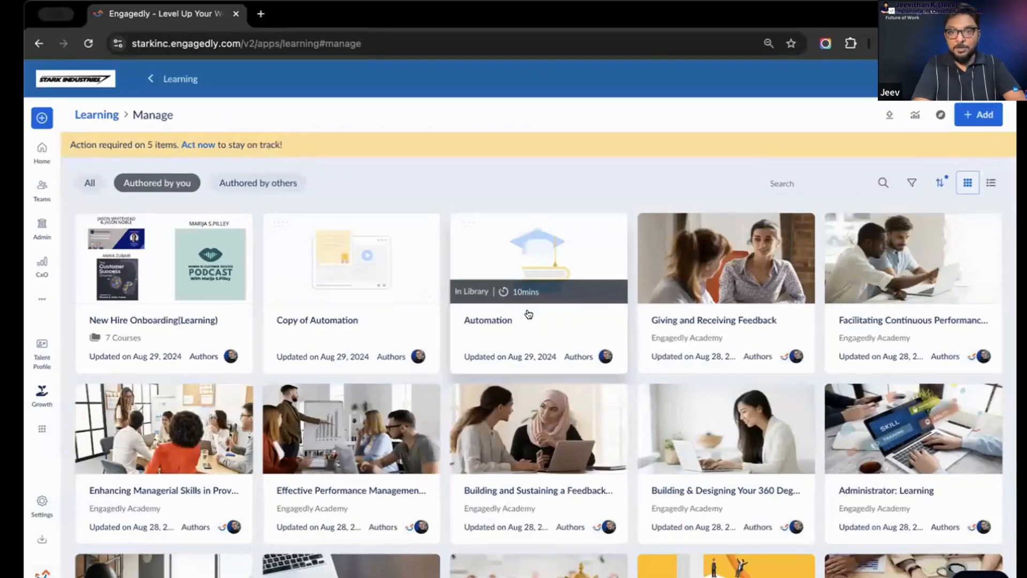
click(734, 324)
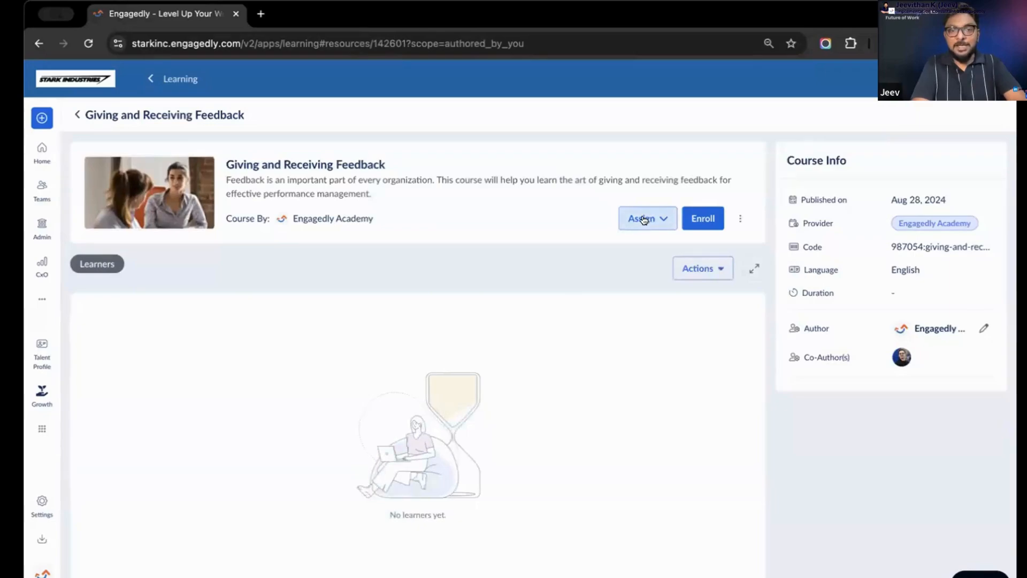
Start assigning the course to members, select all listed employees and continue to the assignment settings
click(644, 220)
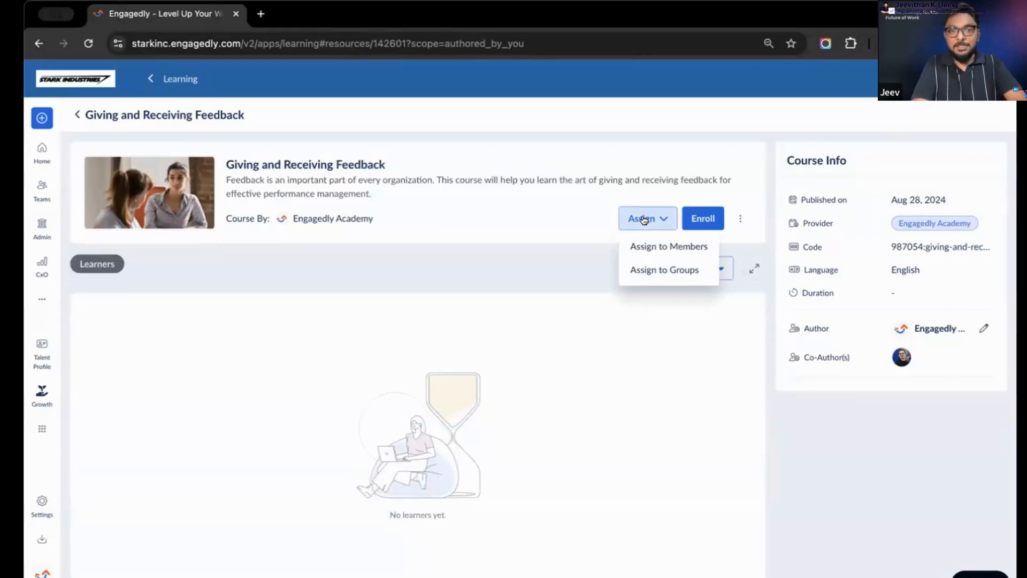
click(648, 249)
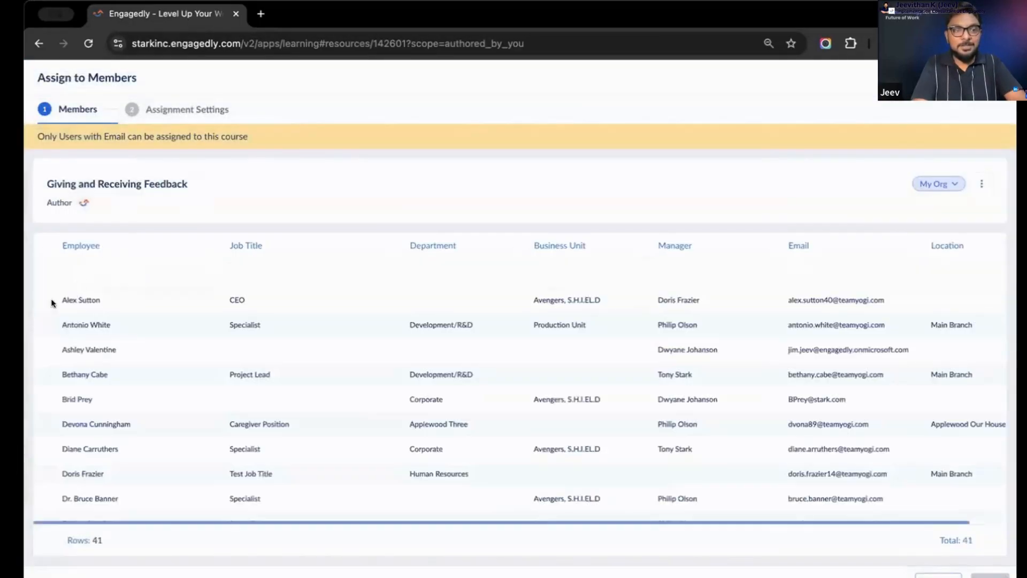
click(48, 300)
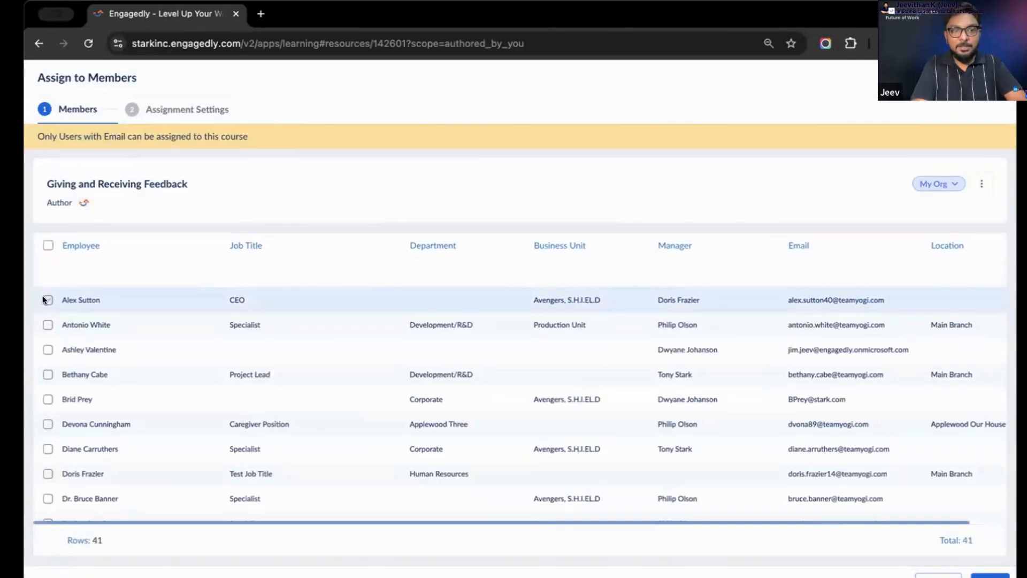
click(47, 245)
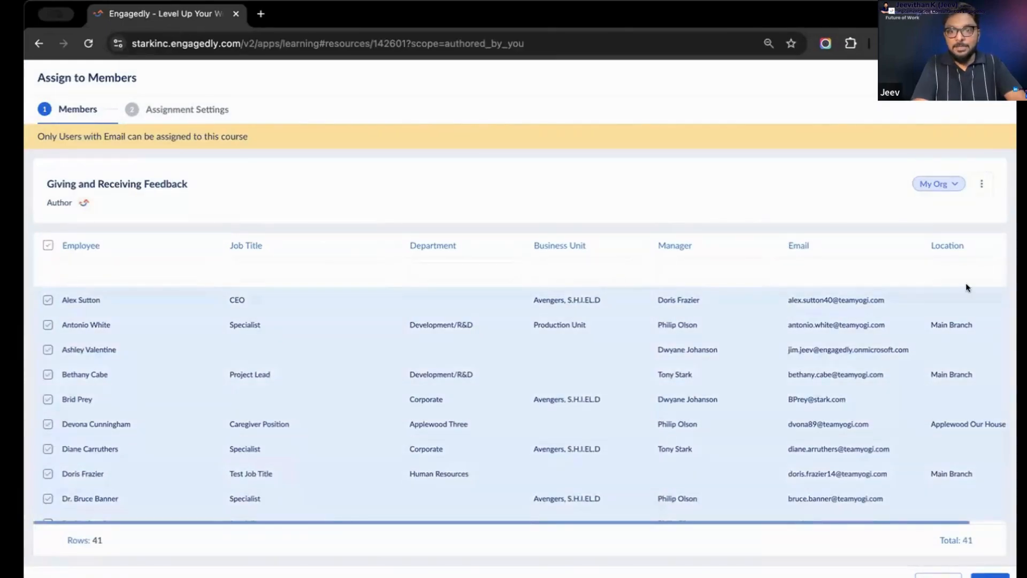
click(977, 575)
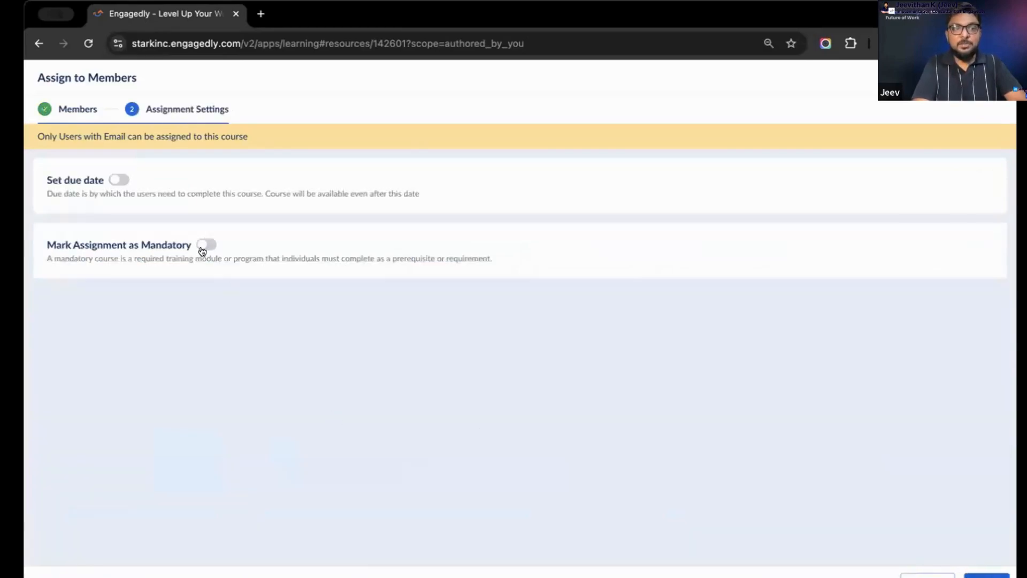
Enable a due date for the assignment, and switch its mandatory marking on and back off
click(116, 181)
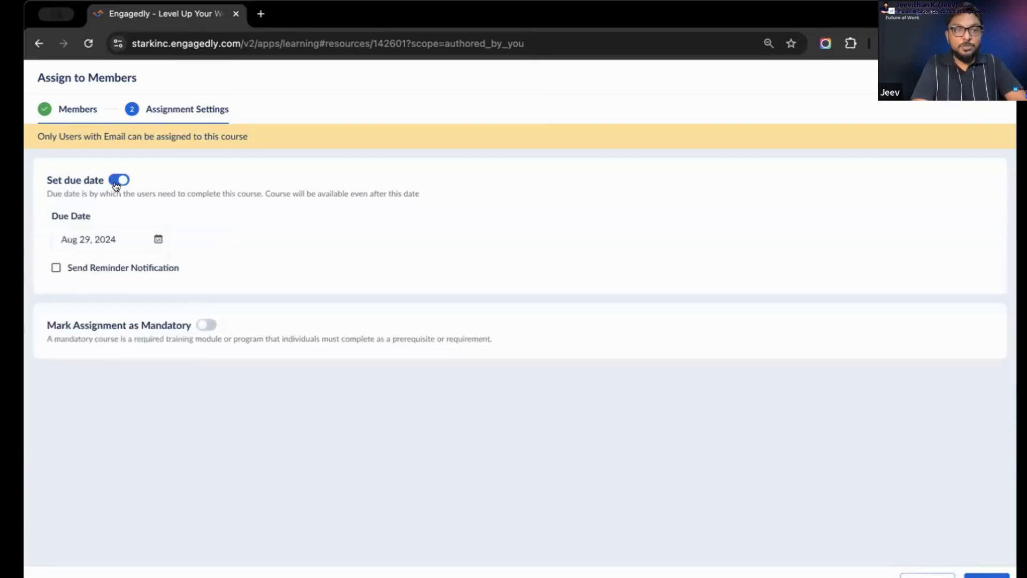
click(204, 325)
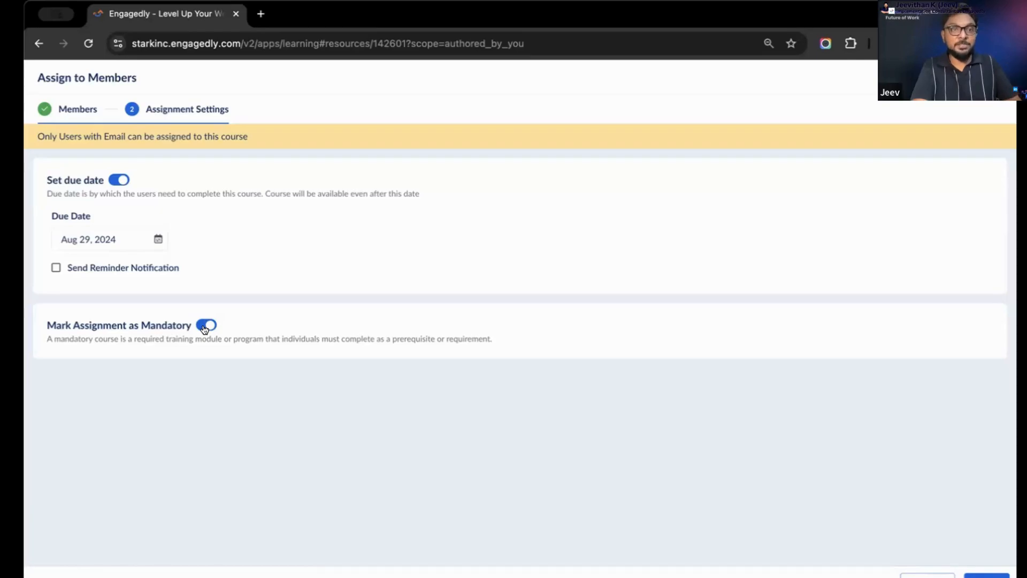
click(204, 327)
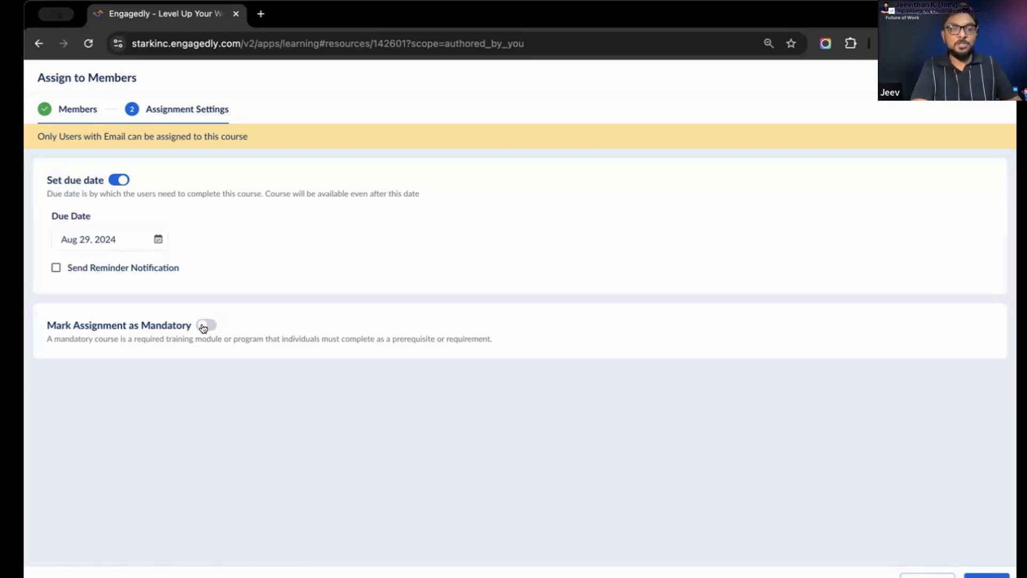
Demonstrate marking the assignment as mandatory on and off, leave it off, and return to the course page
click(203, 327)
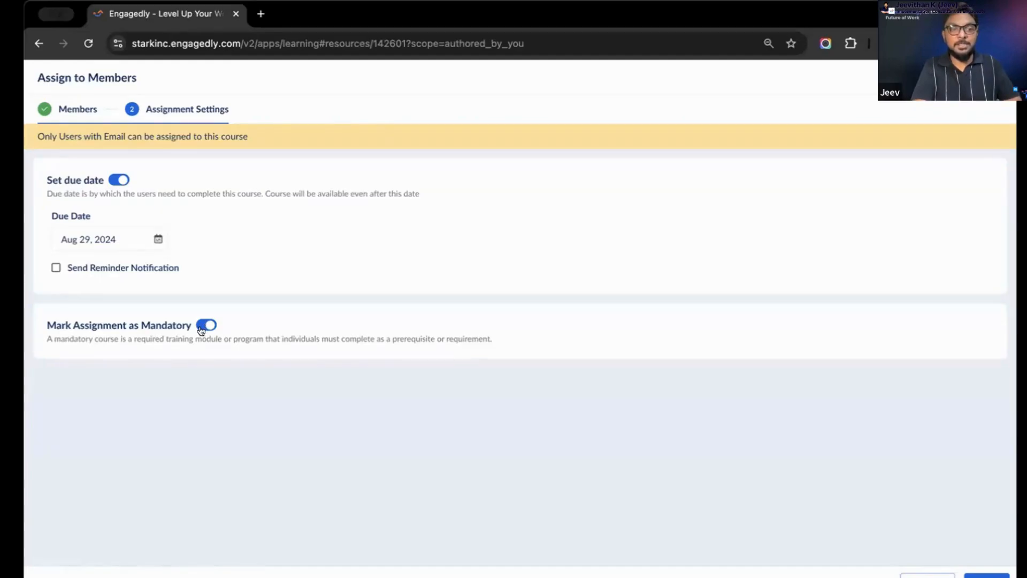
click(200, 327)
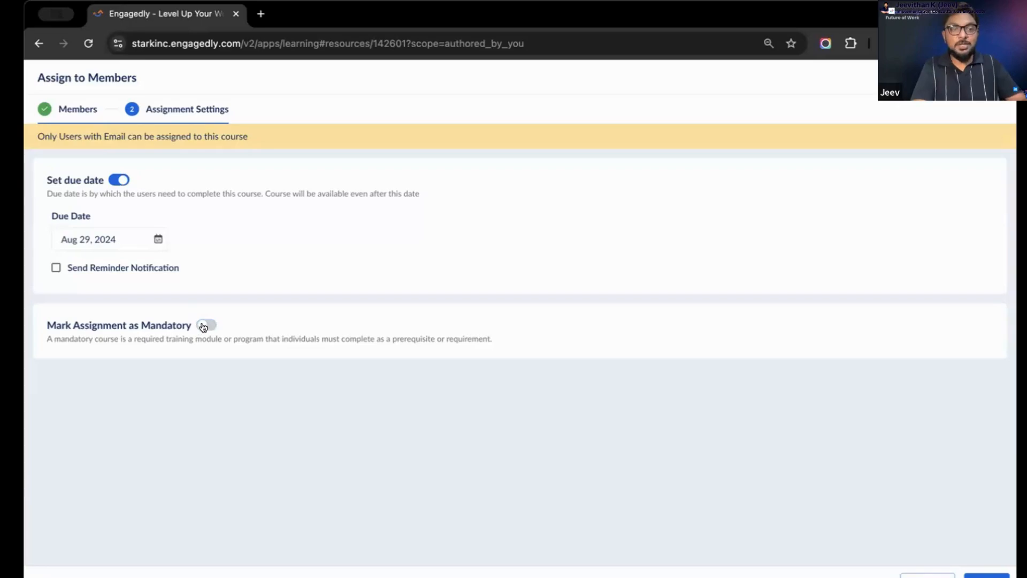
click(204, 327)
click(204, 326)
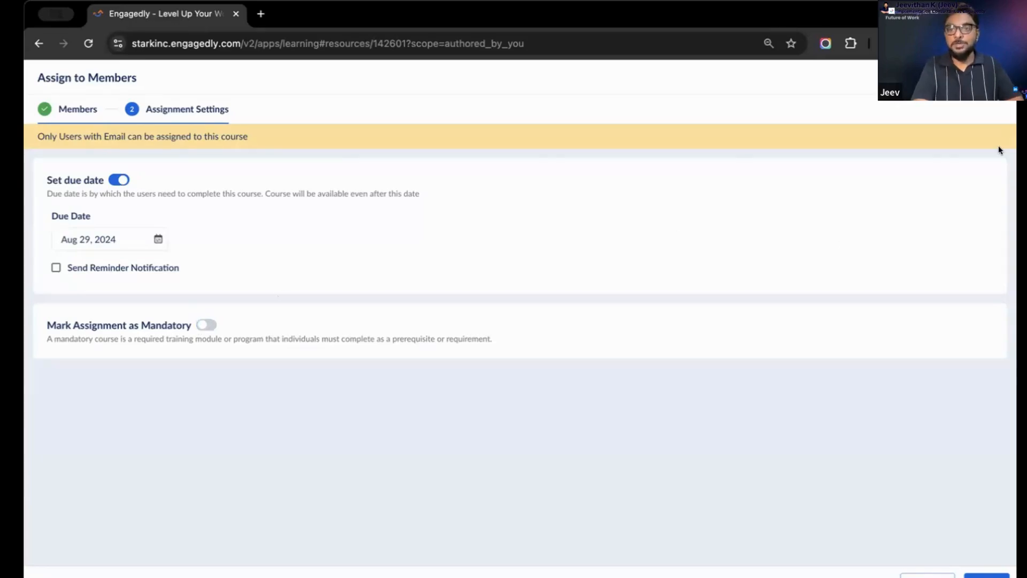
click(985, 575)
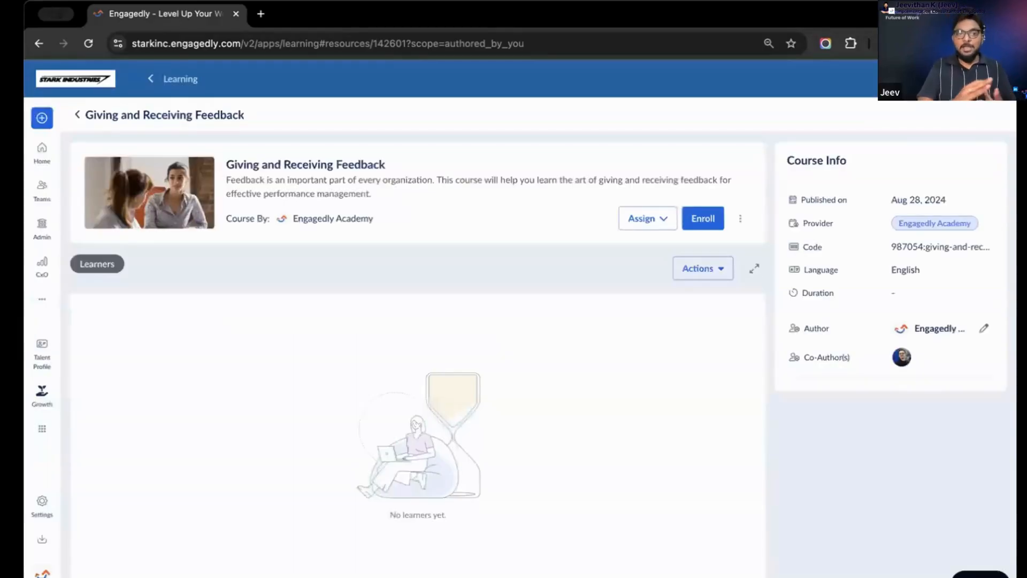
Return to the list of managed courses and check the import options for courses, learners and history
click(74, 116)
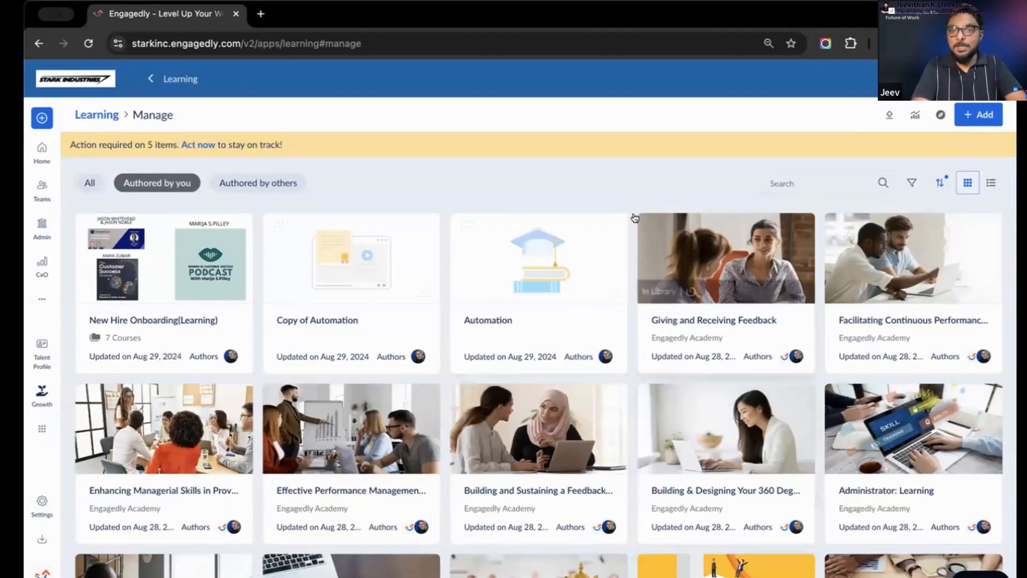
click(888, 117)
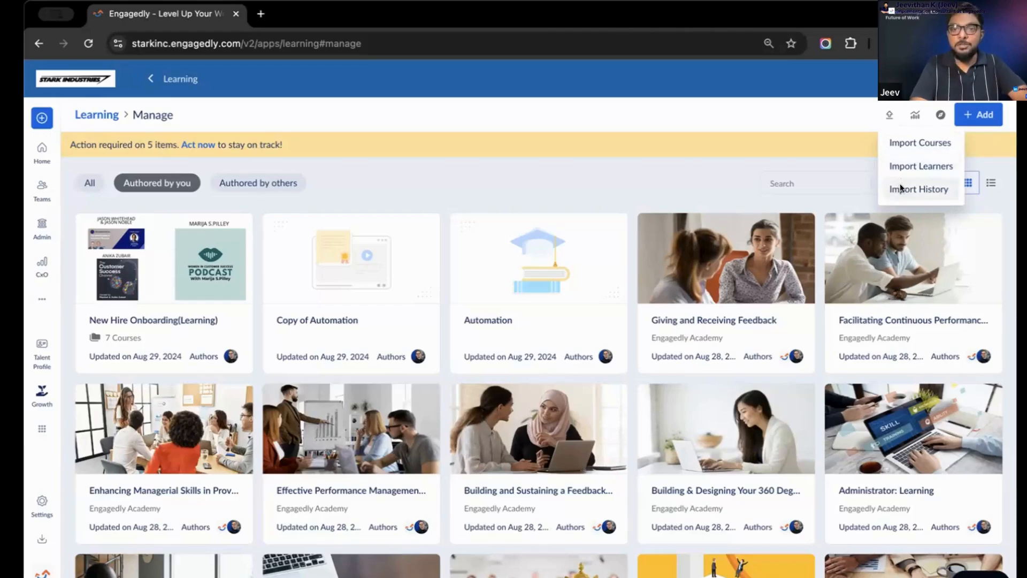
click(824, 125)
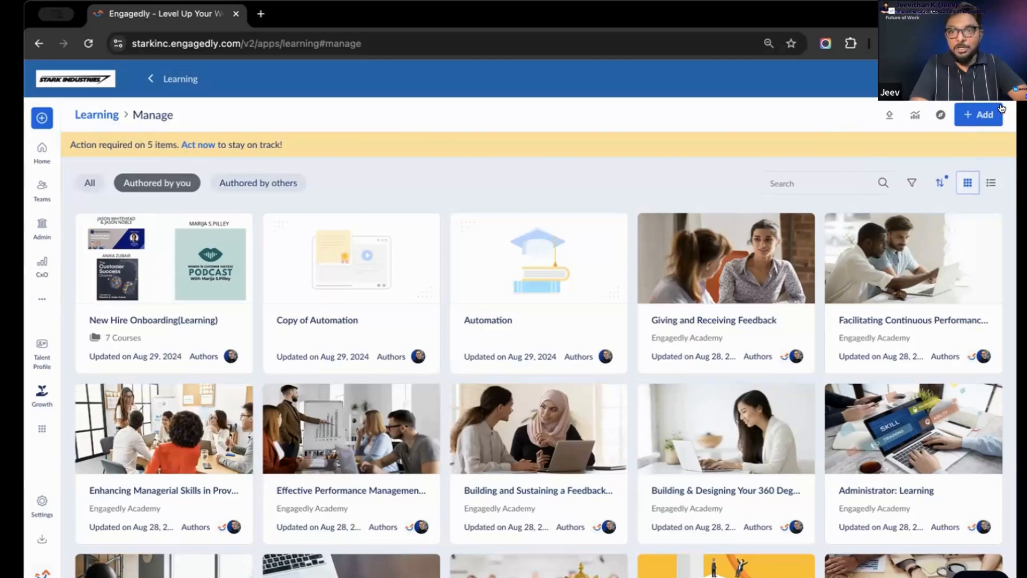
Open the organization's learning overview dashboard and review the available downloadable reports without choosing one
click(912, 115)
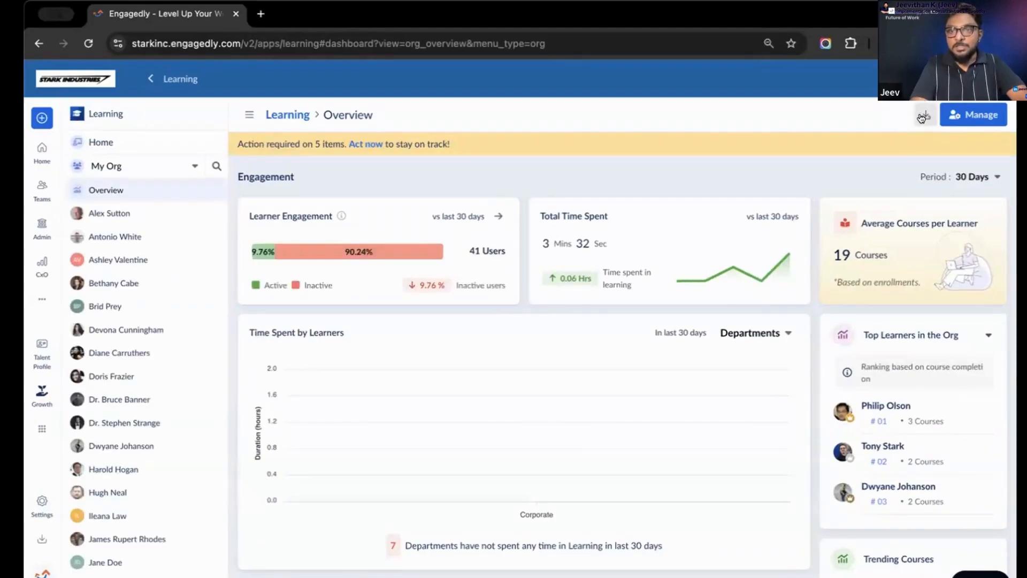
click(921, 118)
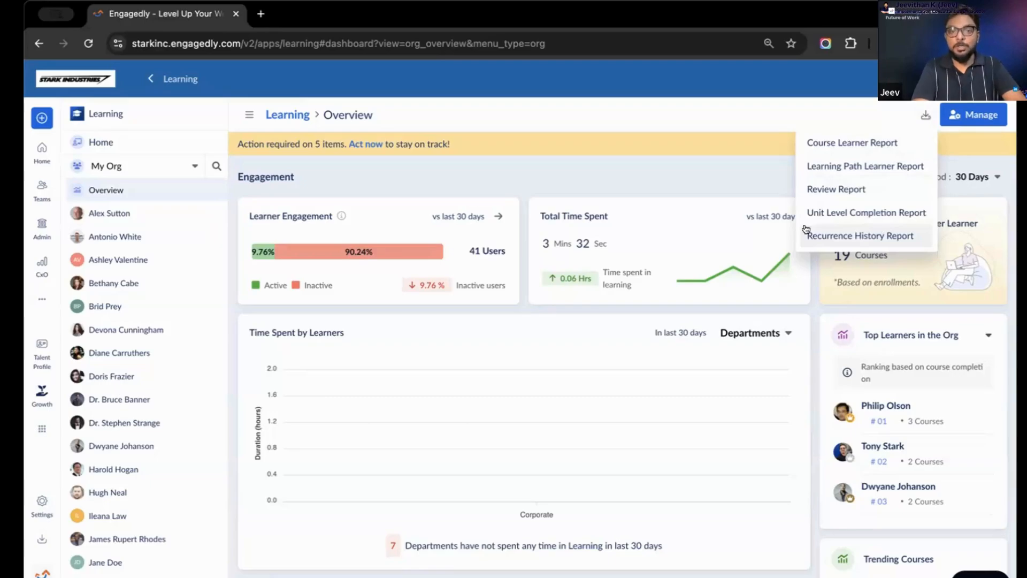
click(713, 180)
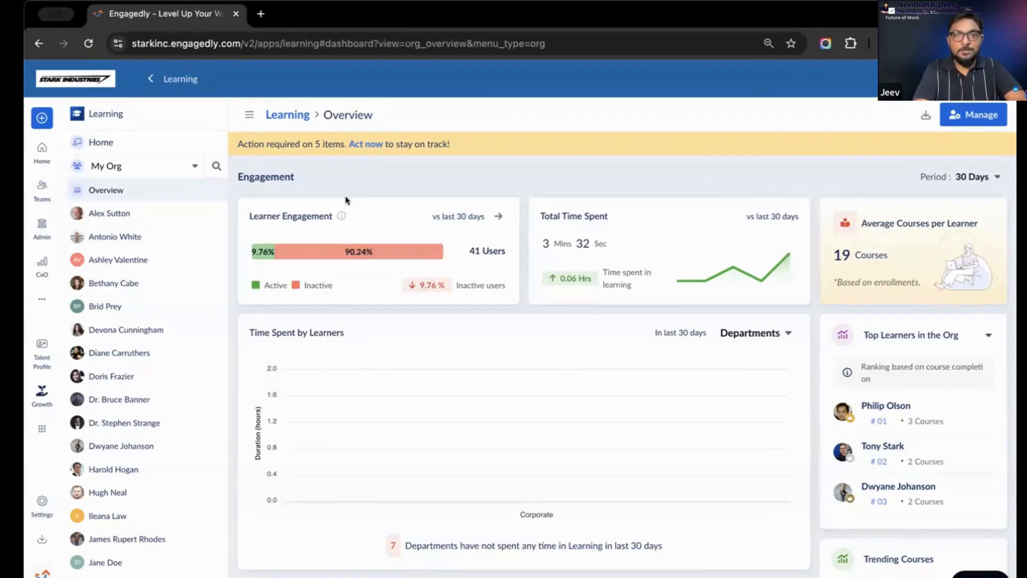
Review the alerts requiring action, close them, and look through the engagement and completion charts on the learning dashboard
click(366, 145)
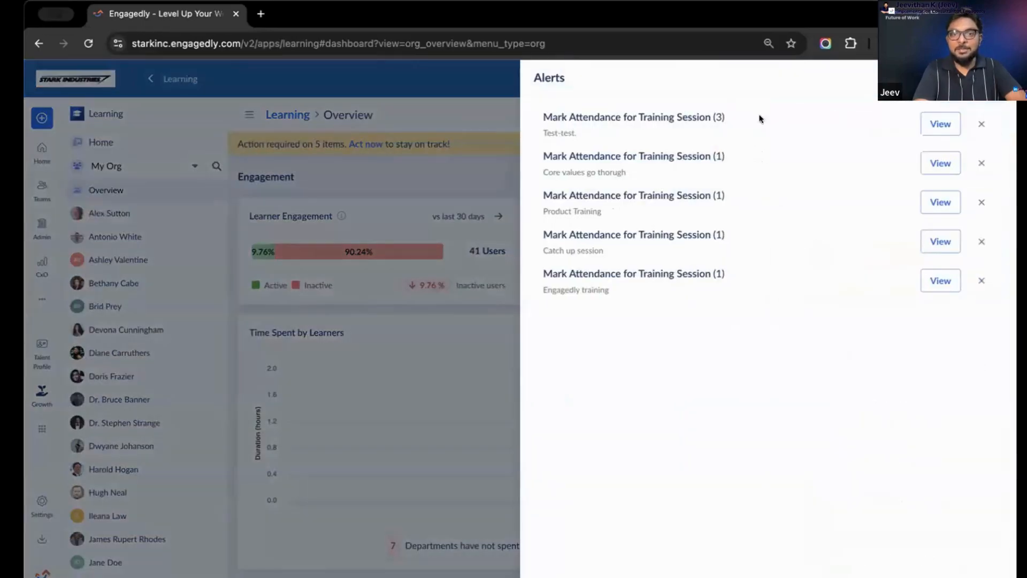
click(994, 78)
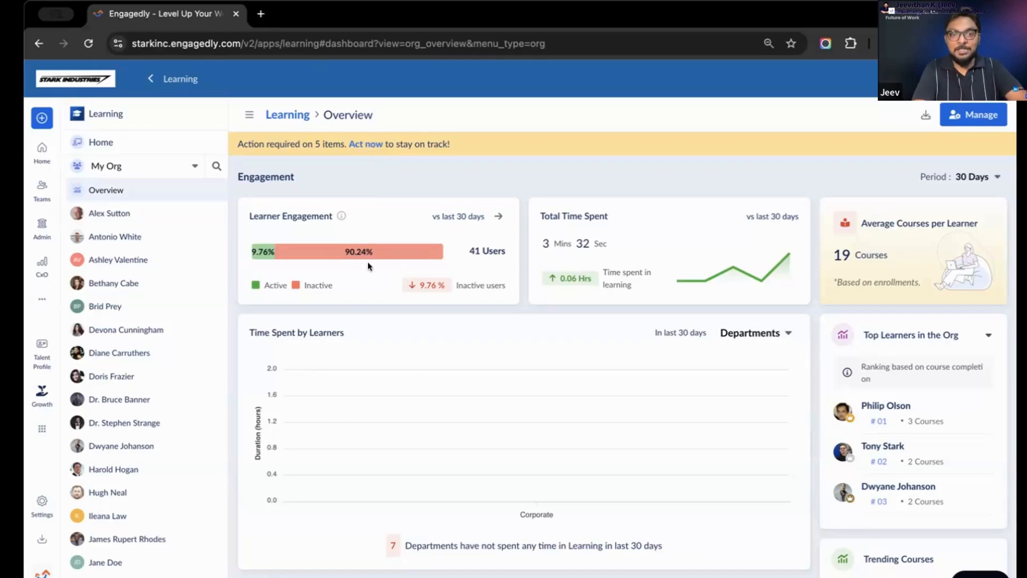
scroll(441, 358, down, 10)
scroll(441, 342, up, 3)
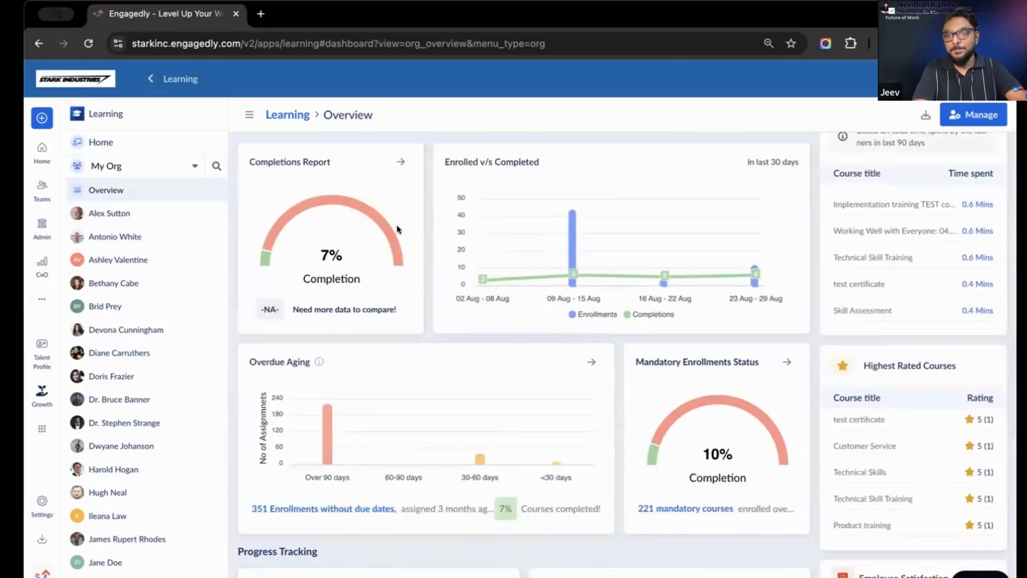
scroll(397, 229, up, 6)
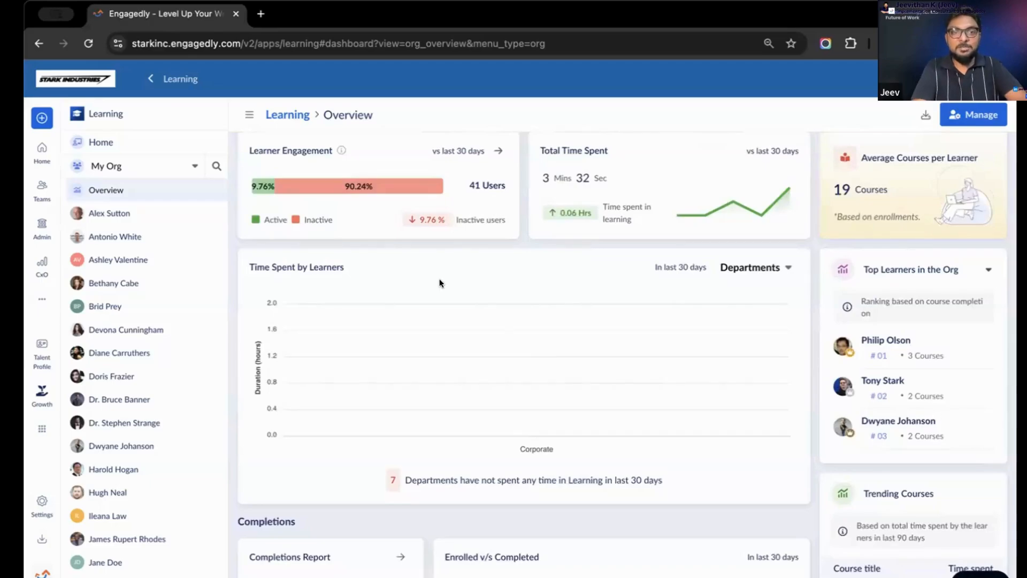
scroll(433, 287, up, 2)
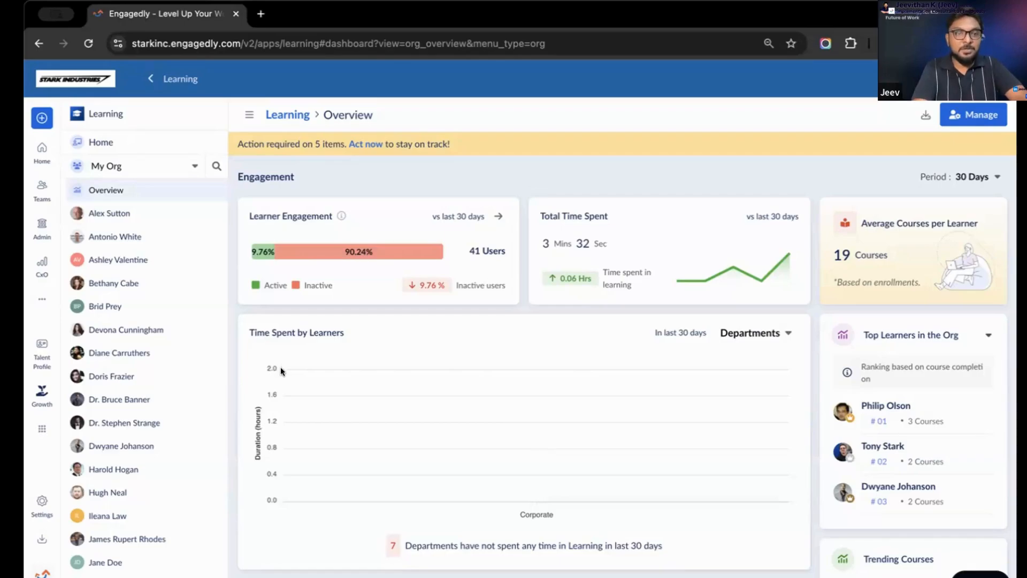
Open the automation workflows in the organization settings and start a new workflow titled "New Hire Onboarding"
click(32, 506)
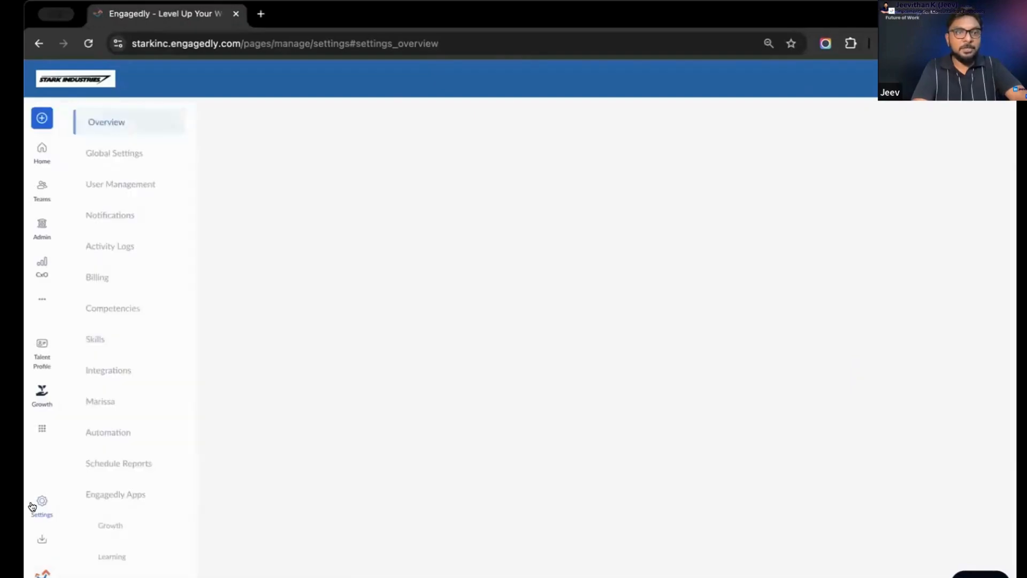
mouse_move(137, 339)
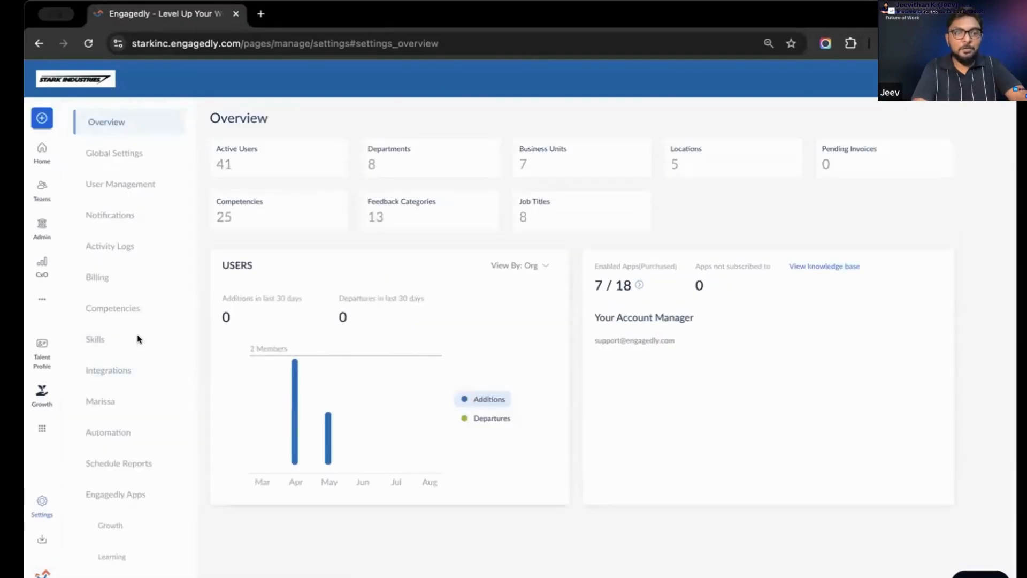
click(110, 436)
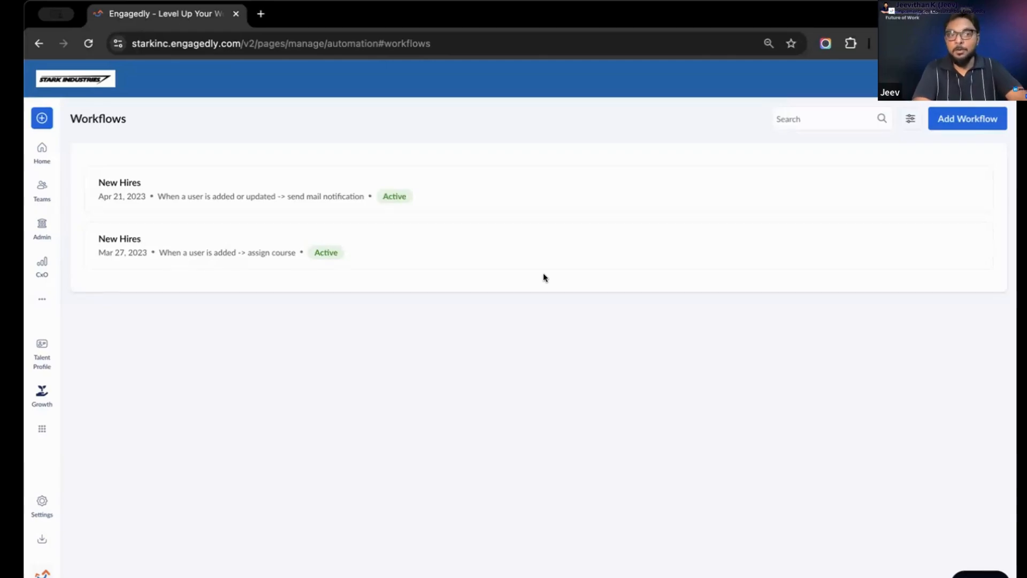
click(975, 117)
click(915, 122)
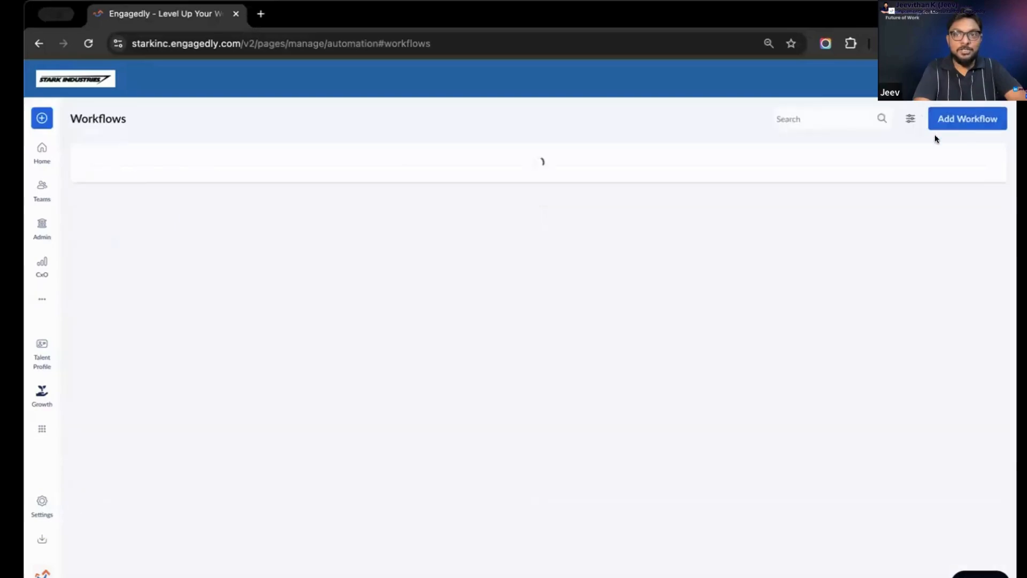
click(961, 121)
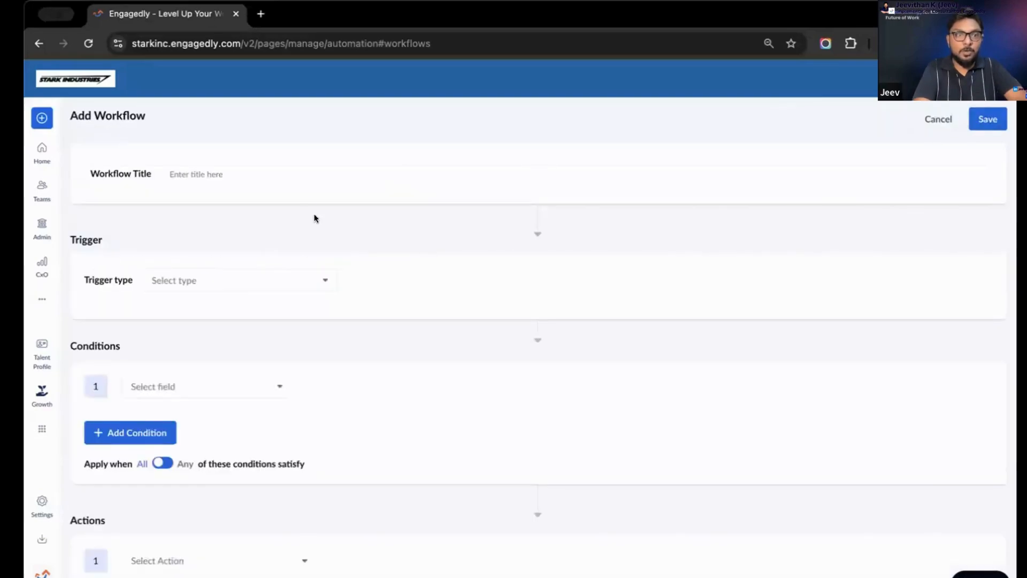
click(301, 162)
text(New)
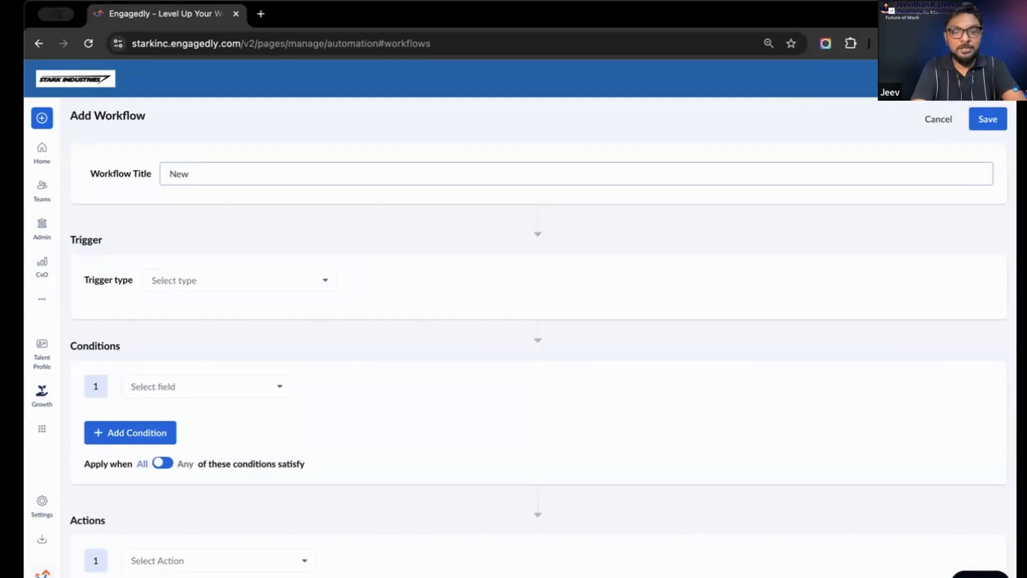
text( Hire Onboarding)
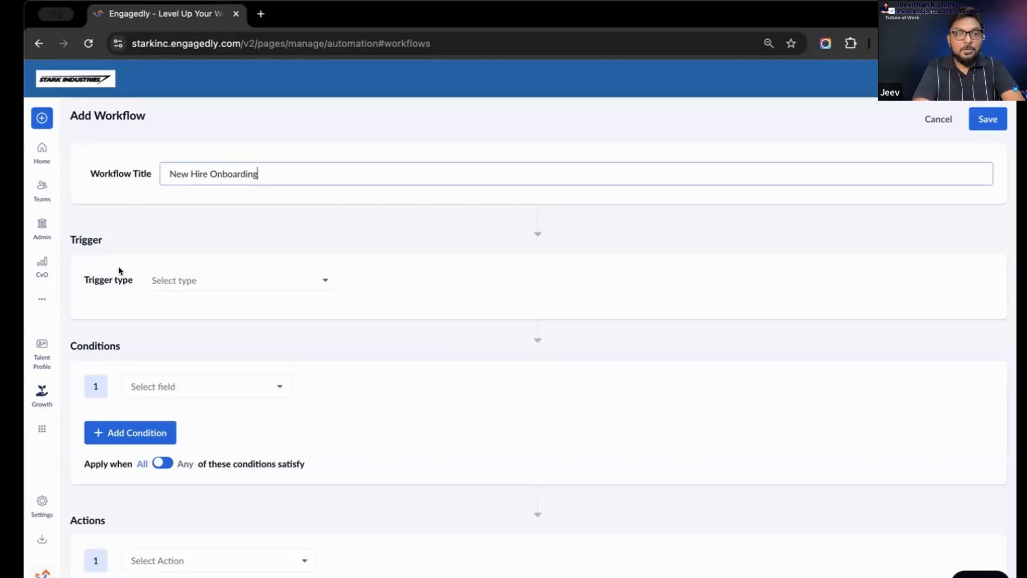
Set the workflow's trigger type to User actions, firing when a user is Added
click(183, 283)
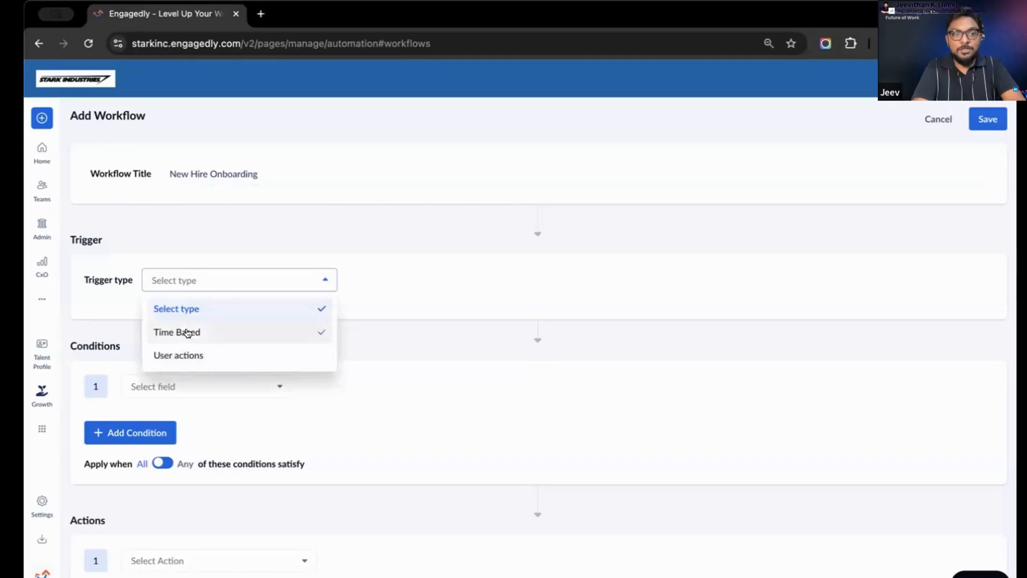
click(187, 357)
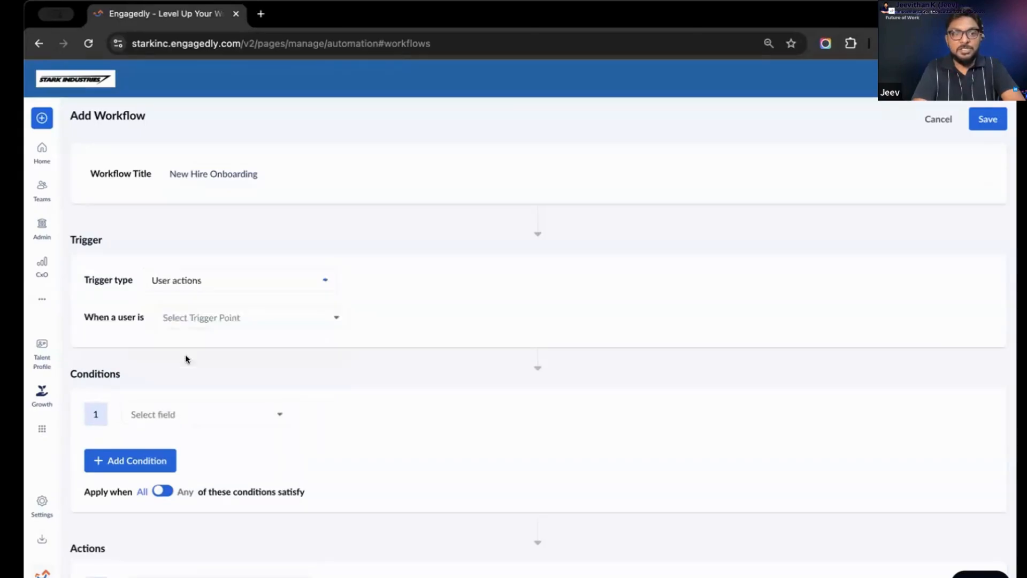
click(231, 317)
click(204, 373)
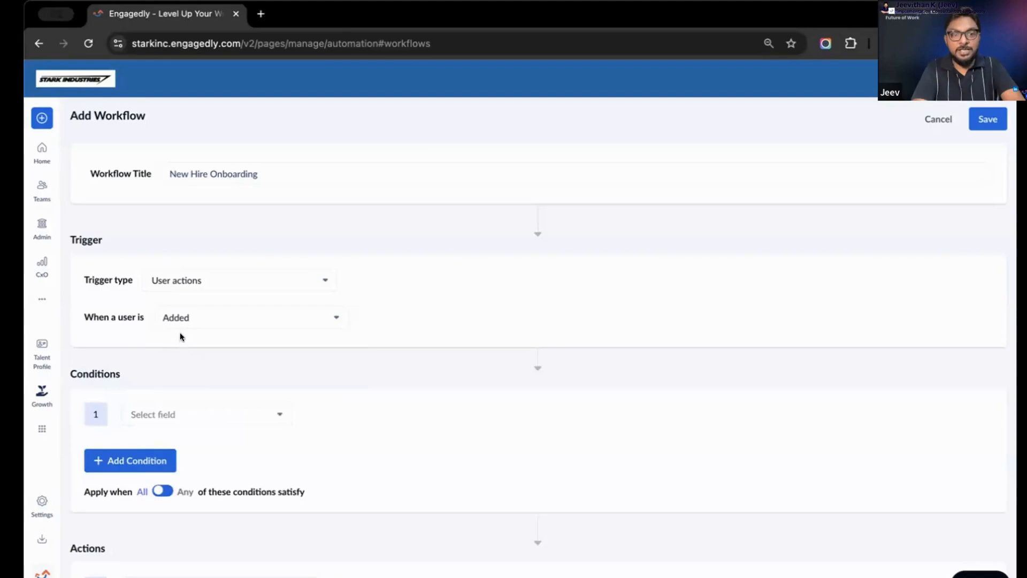
Try a Time Based trigger for the workflow with its frequency set to Monthly
click(246, 287)
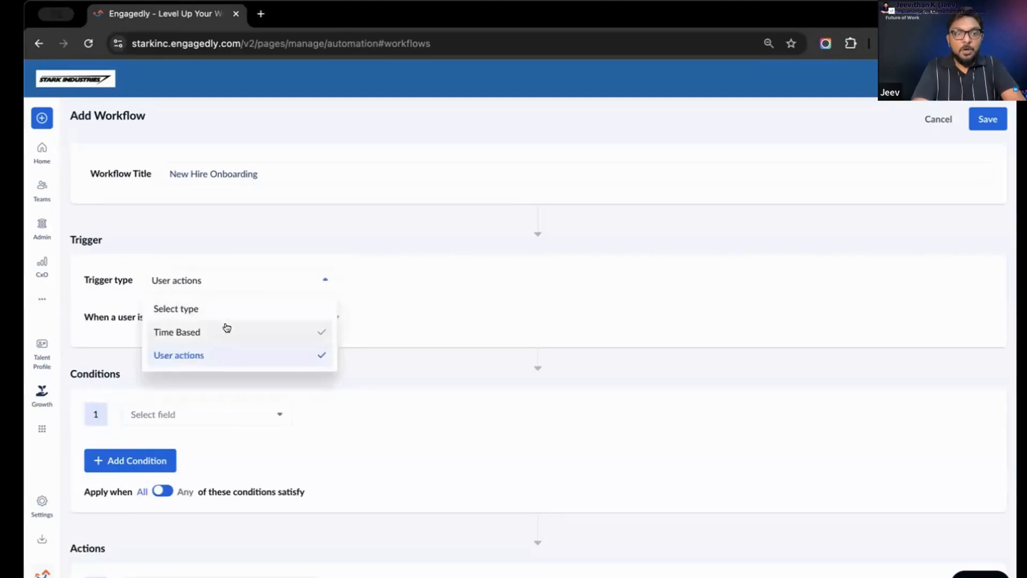
click(225, 330)
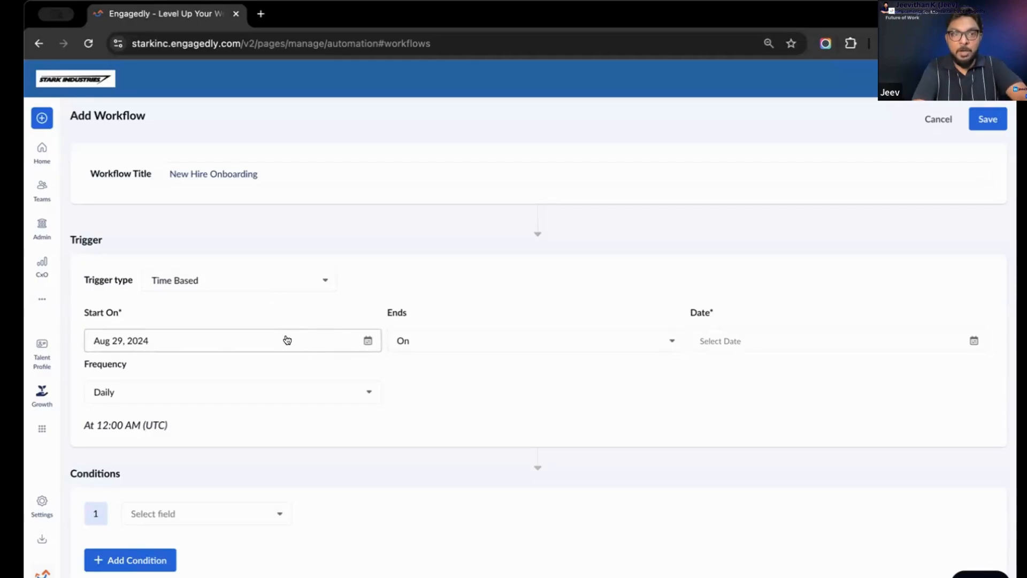
click(207, 399)
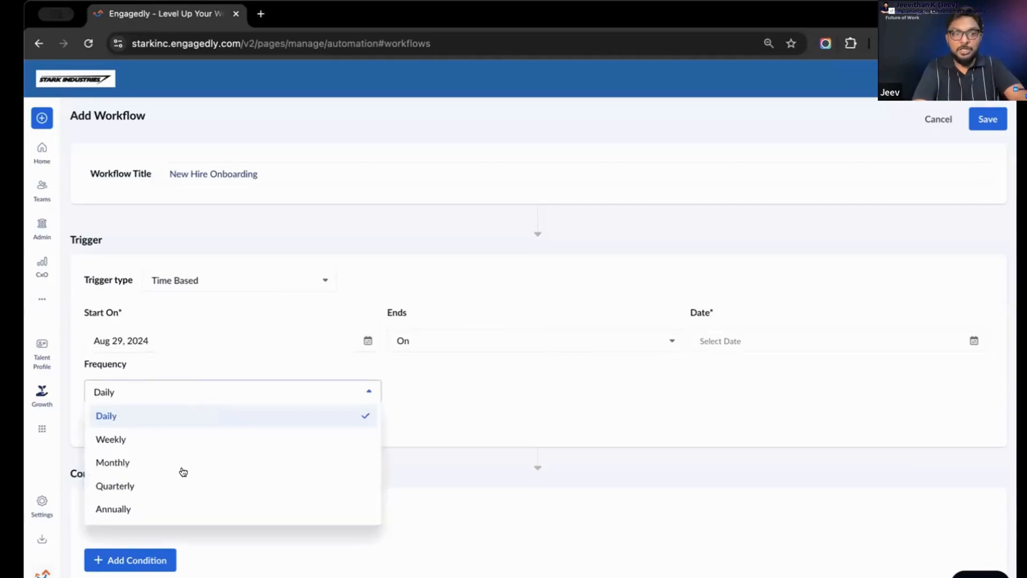
click(160, 463)
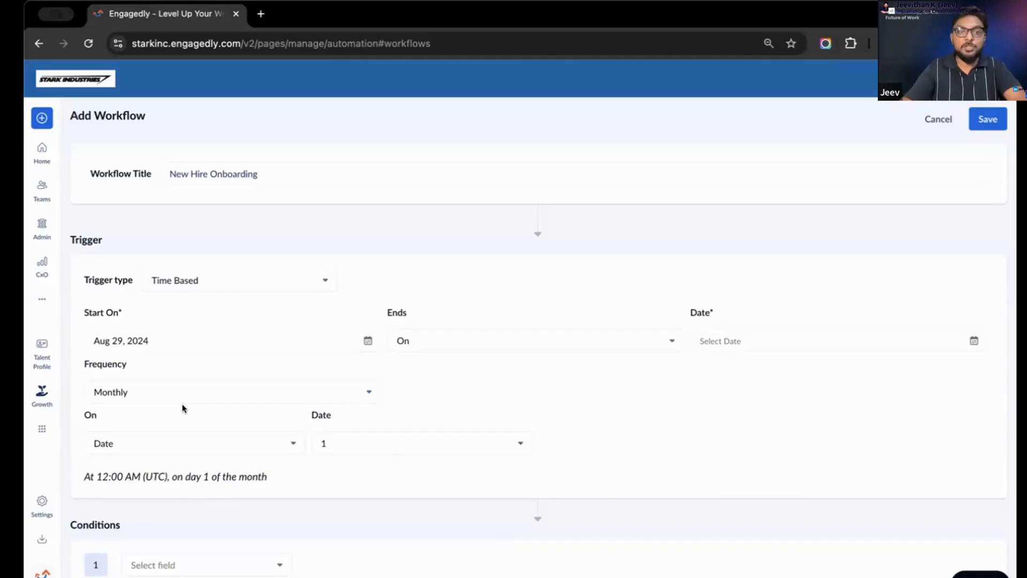
Switch the workflow's trigger type back to User actions and select Added as its trigger point
click(273, 276)
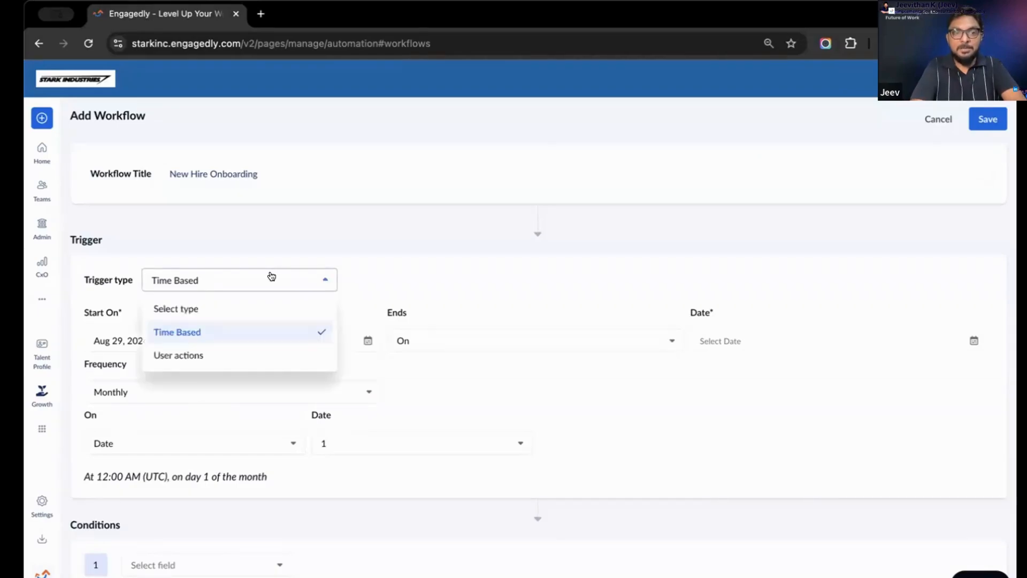
click(219, 350)
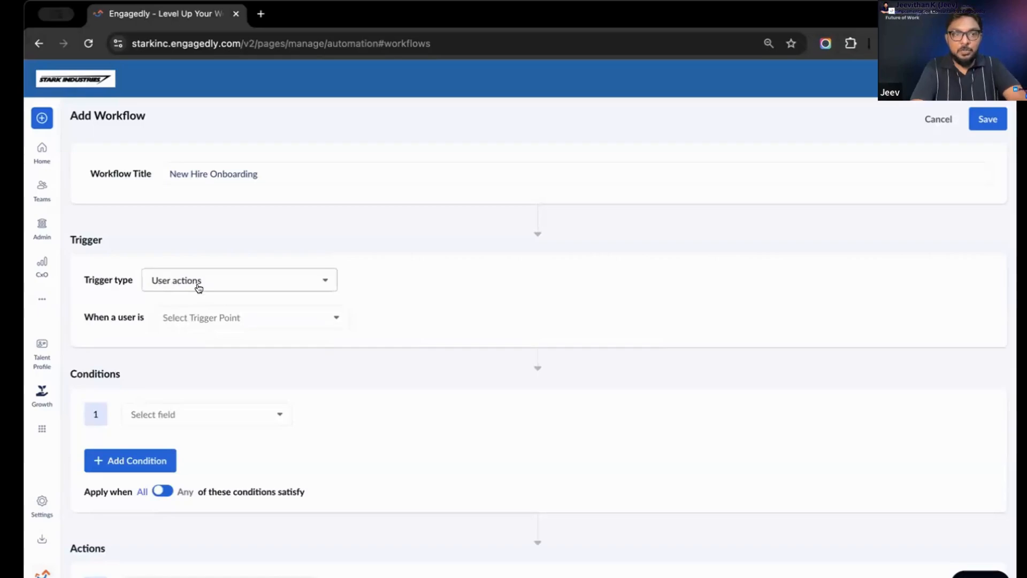
click(214, 317)
click(214, 368)
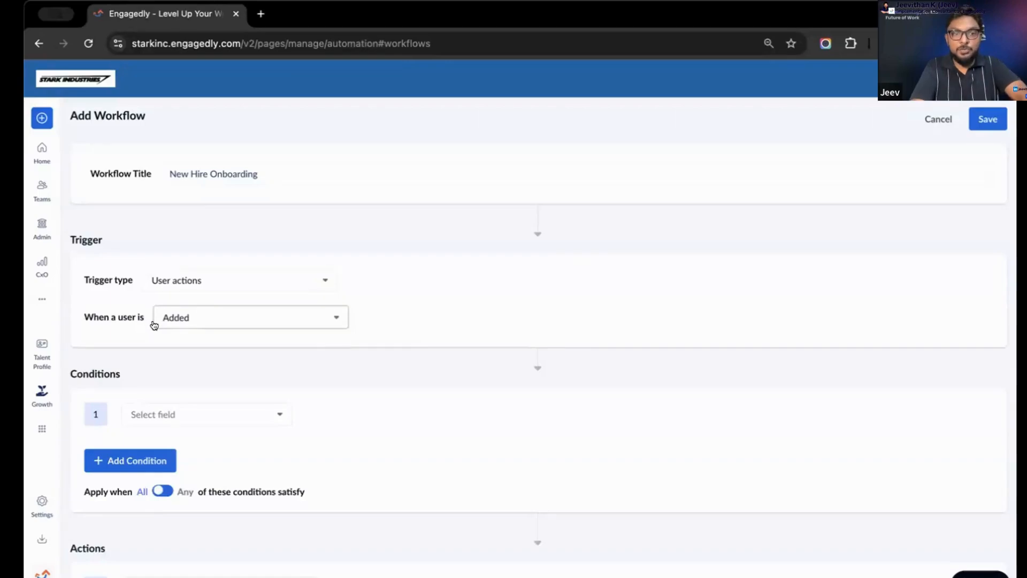
Choose Date of Hire as the field for the workflow's first condition
scroll(193, 327, down, 2)
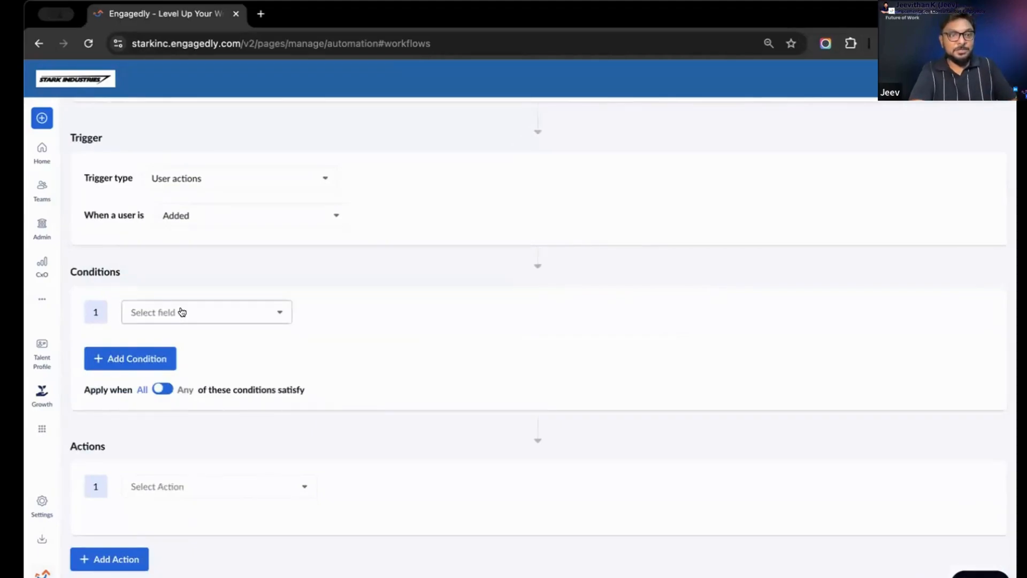
click(182, 311)
scroll(165, 417, down, 4)
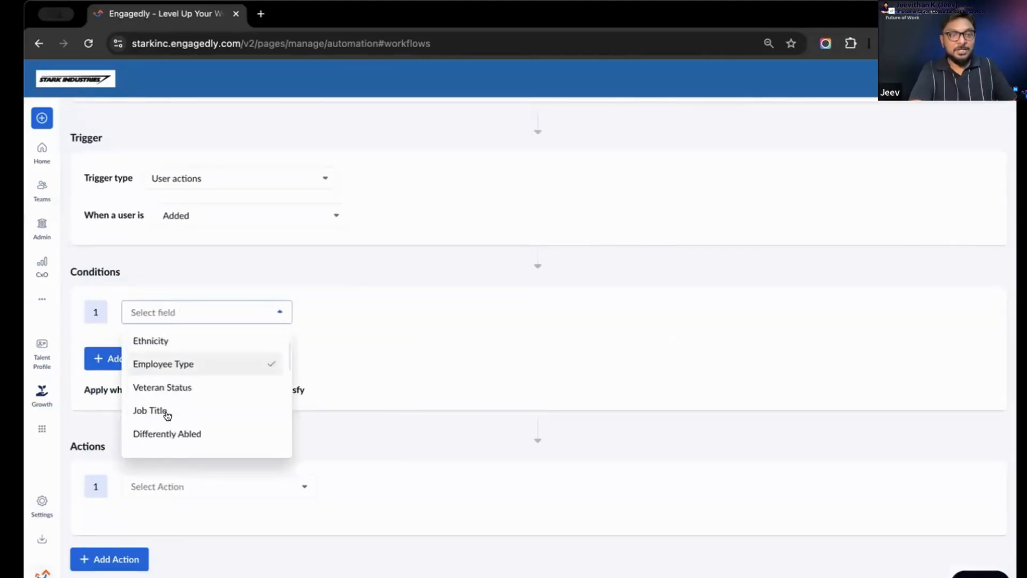
scroll(161, 374, up, 3)
scroll(176, 347, down, 2)
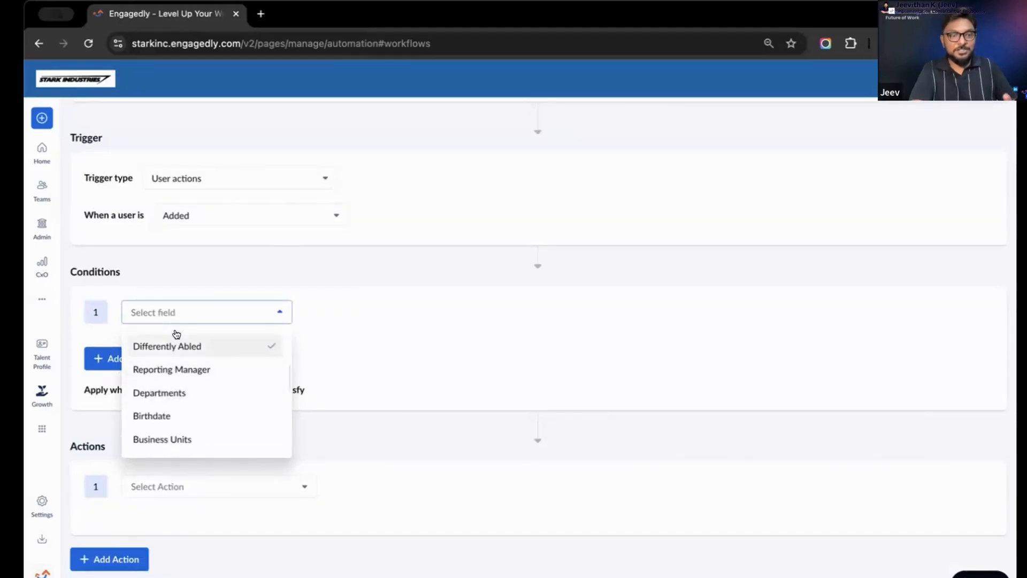
scroll(174, 374, up, 1)
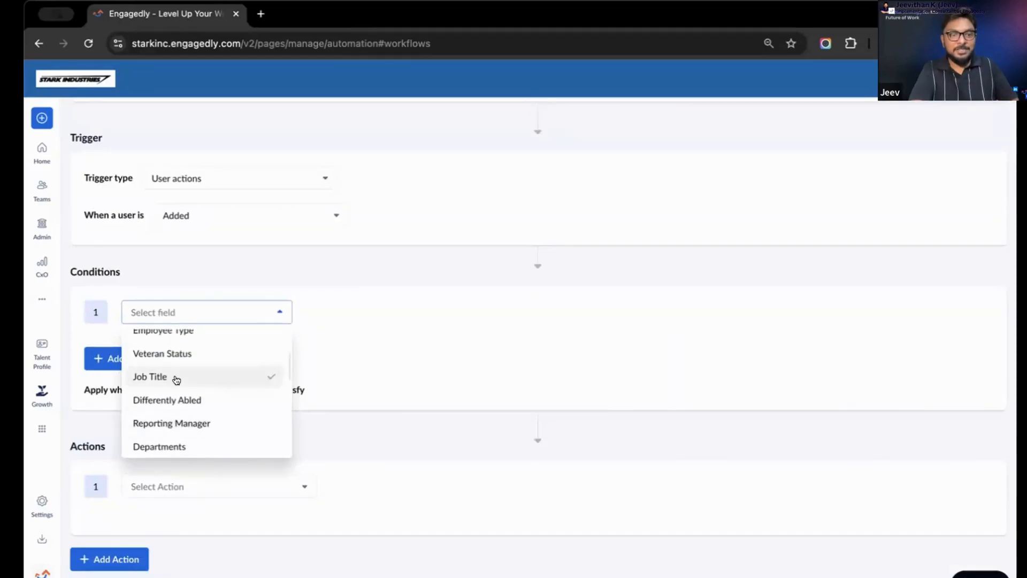
scroll(177, 378, down, 2)
scroll(193, 387, down, 3)
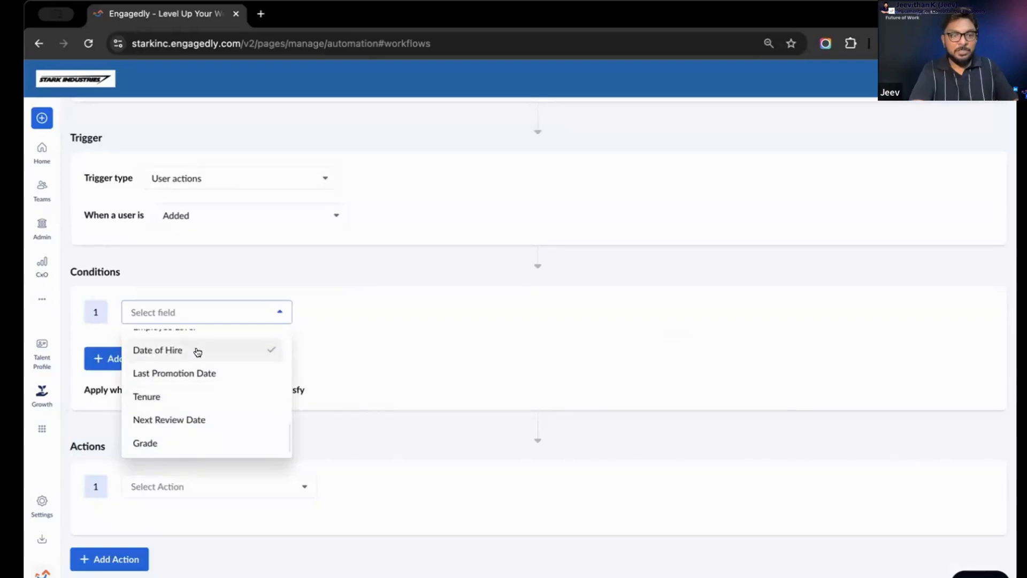
click(196, 350)
Make the Date of Hire condition apply when the date is Greater than Aug 15, 2024
click(361, 308)
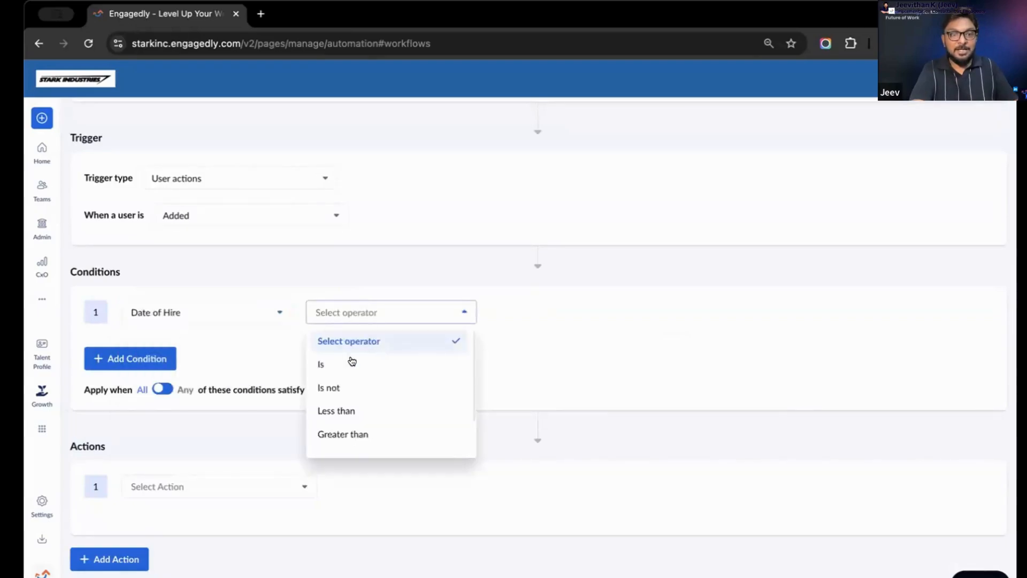
click(351, 361)
click(375, 318)
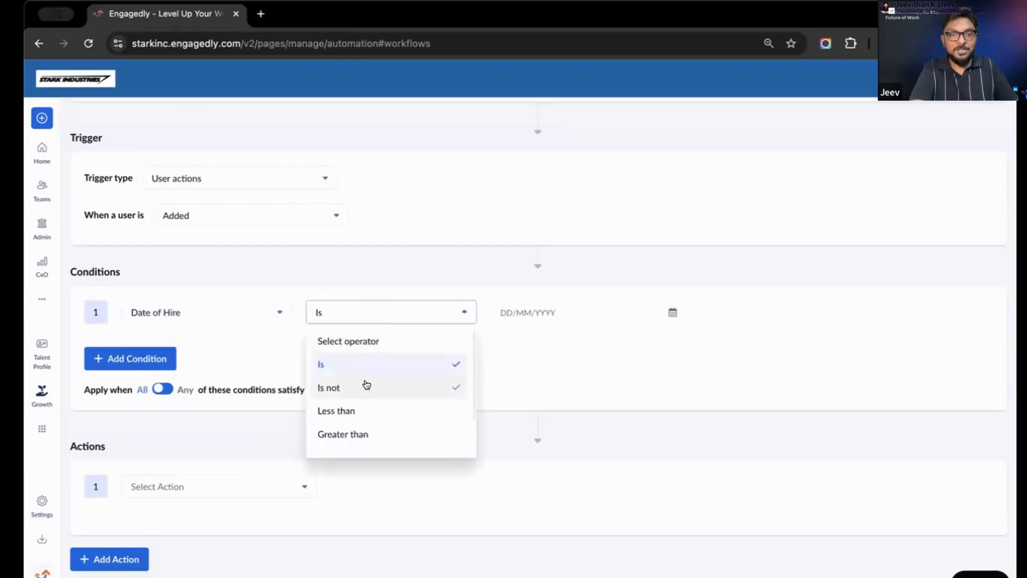
click(355, 433)
click(533, 312)
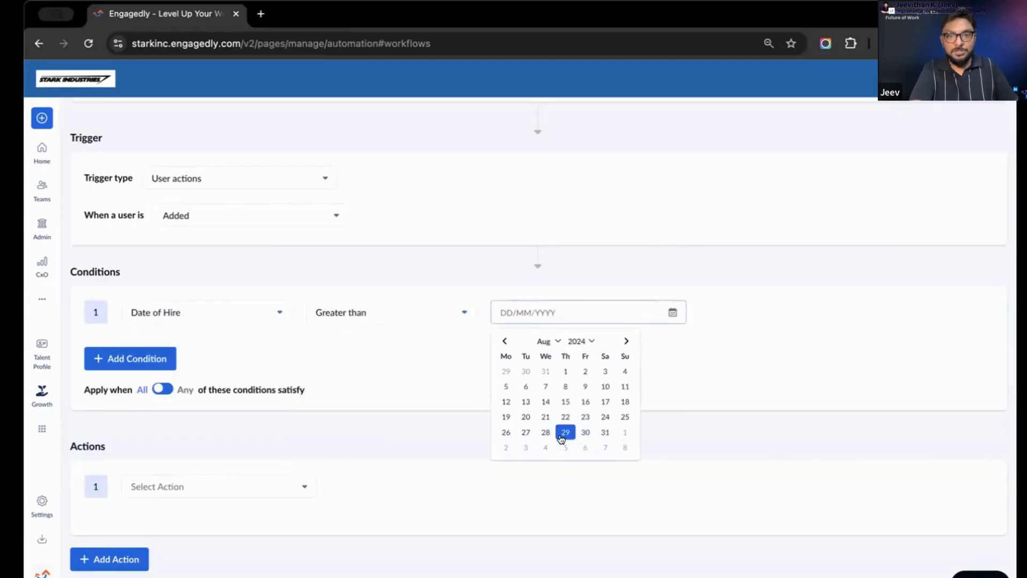
click(564, 400)
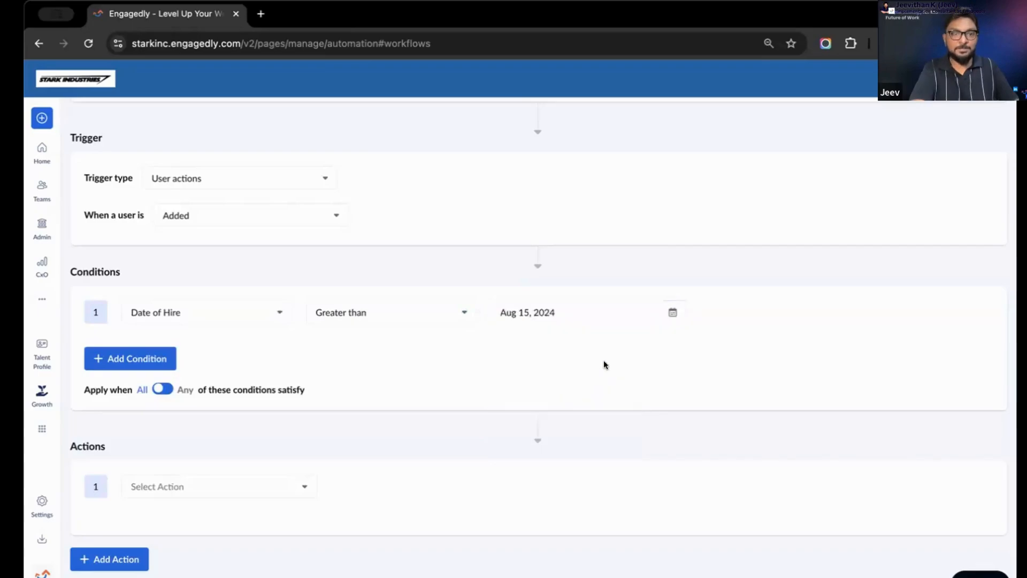
Add a second blank condition to the workflow and delete it again
click(137, 349)
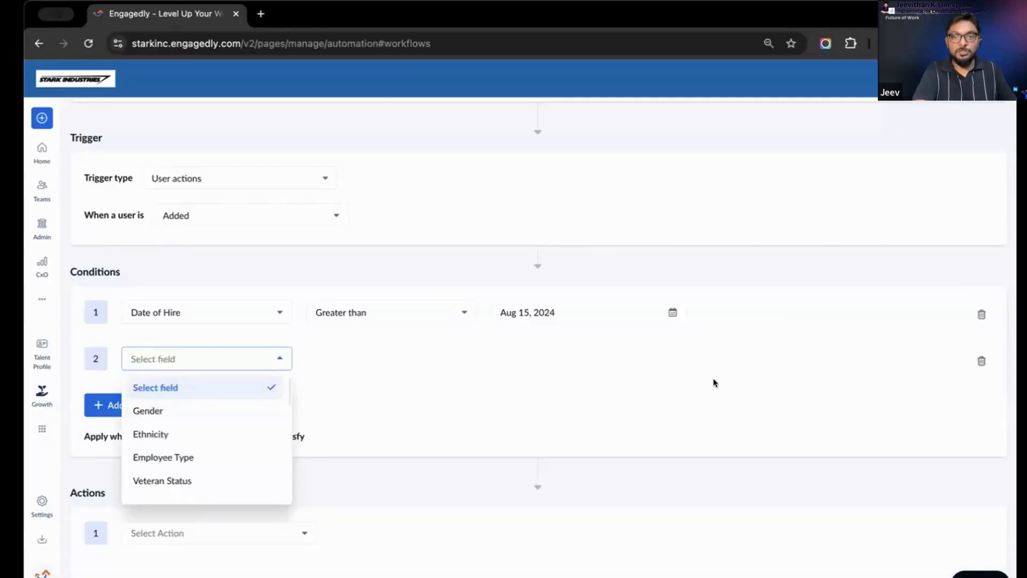
click(980, 360)
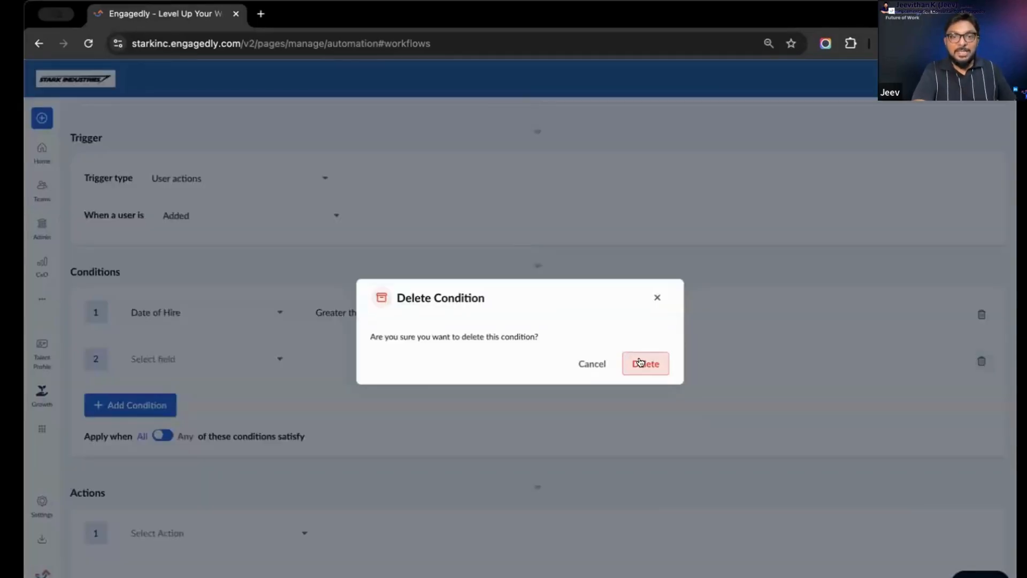
click(644, 363)
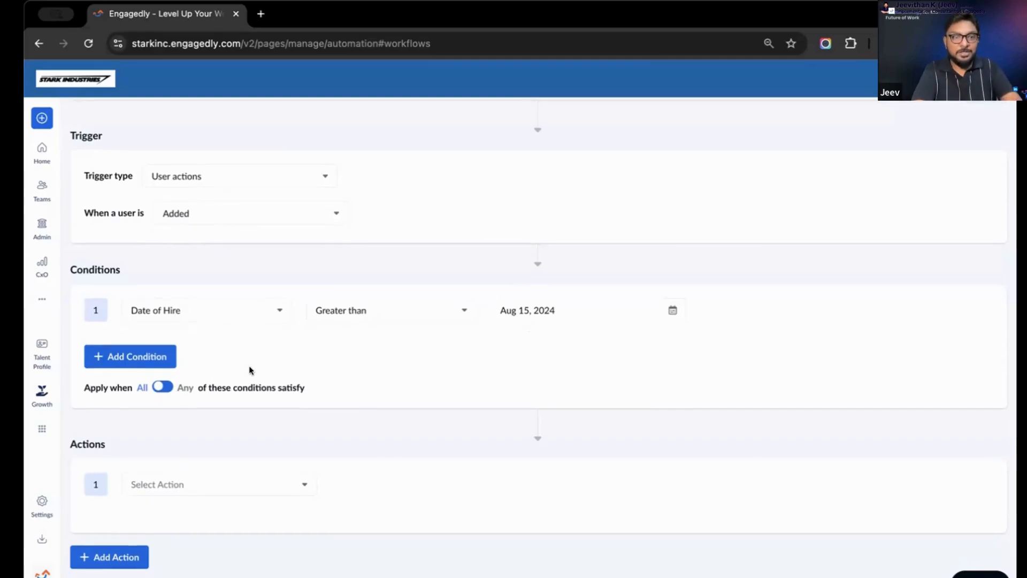
Set the workflow's first action to Assign Learning Path and add the New Hire Onboarding learning path
click(177, 485)
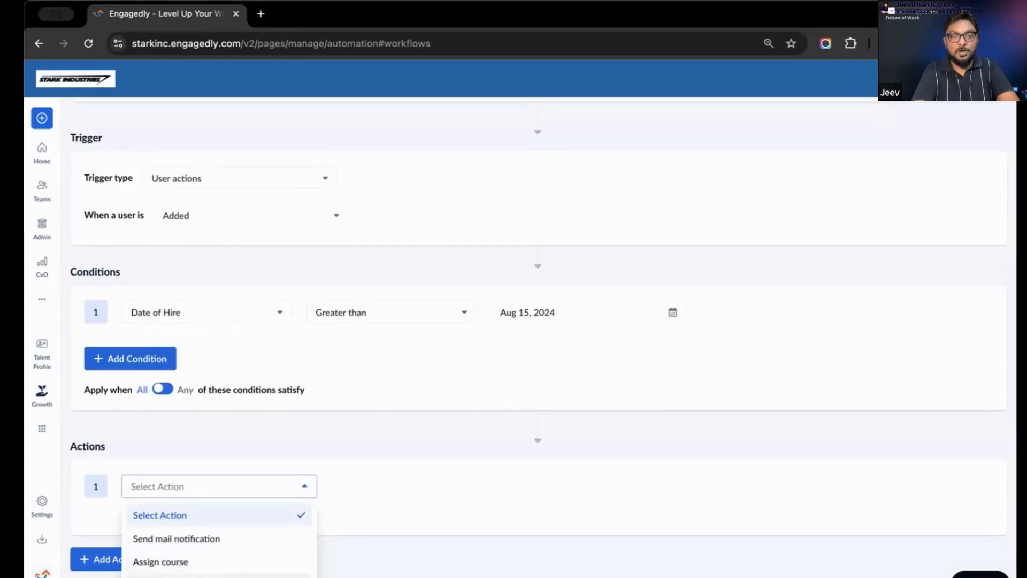
click(177, 576)
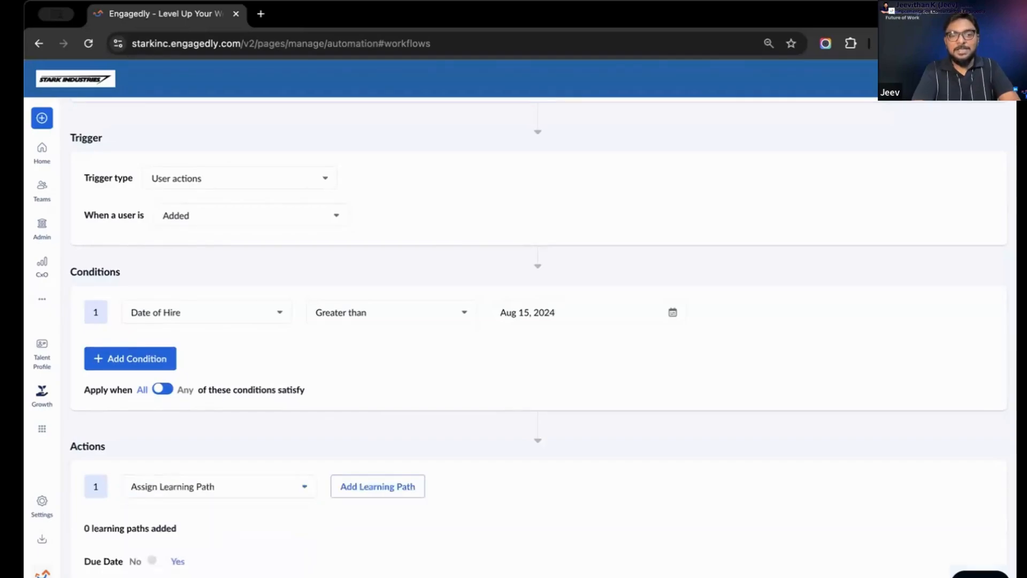
click(377, 486)
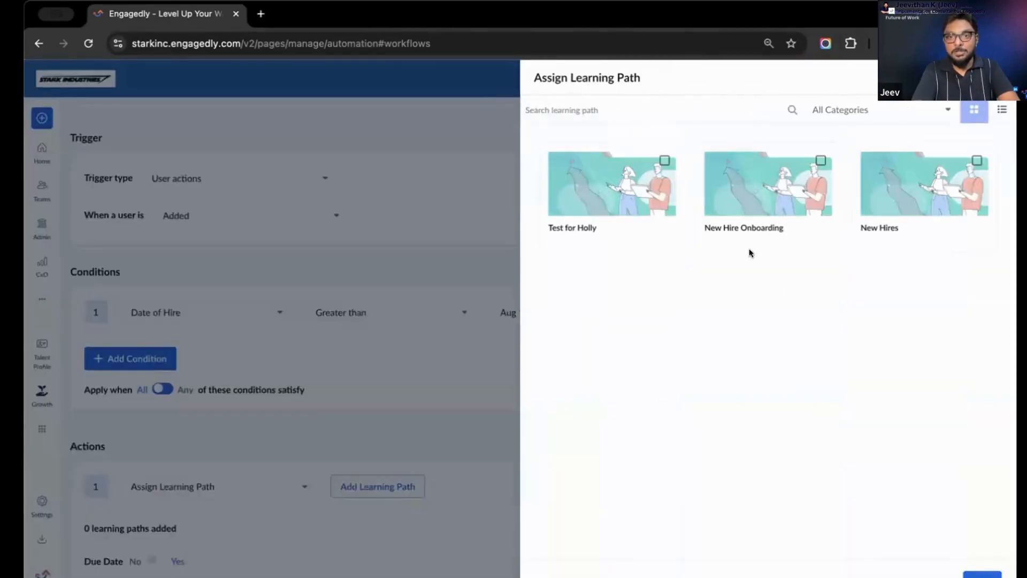
click(821, 160)
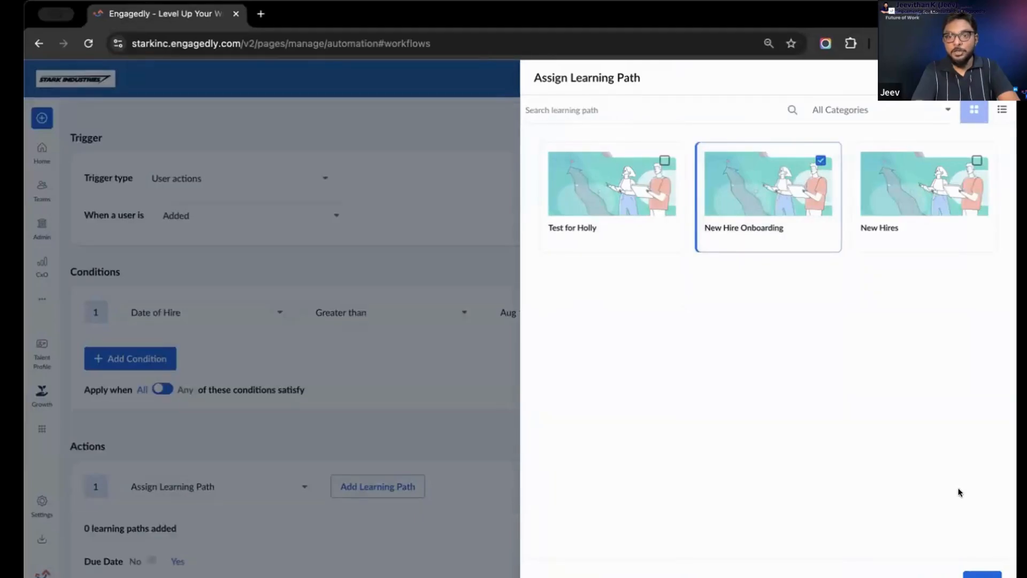
click(979, 575)
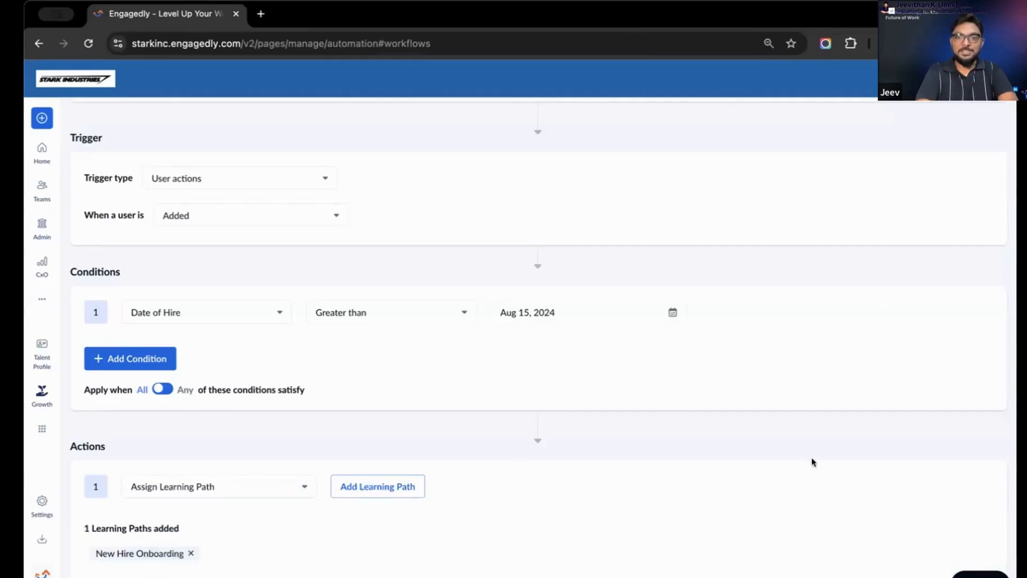
Enable the due date and schedule for the learning path action, and set the schedule's period to 1 Day(s)
scroll(812, 461, up, 2)
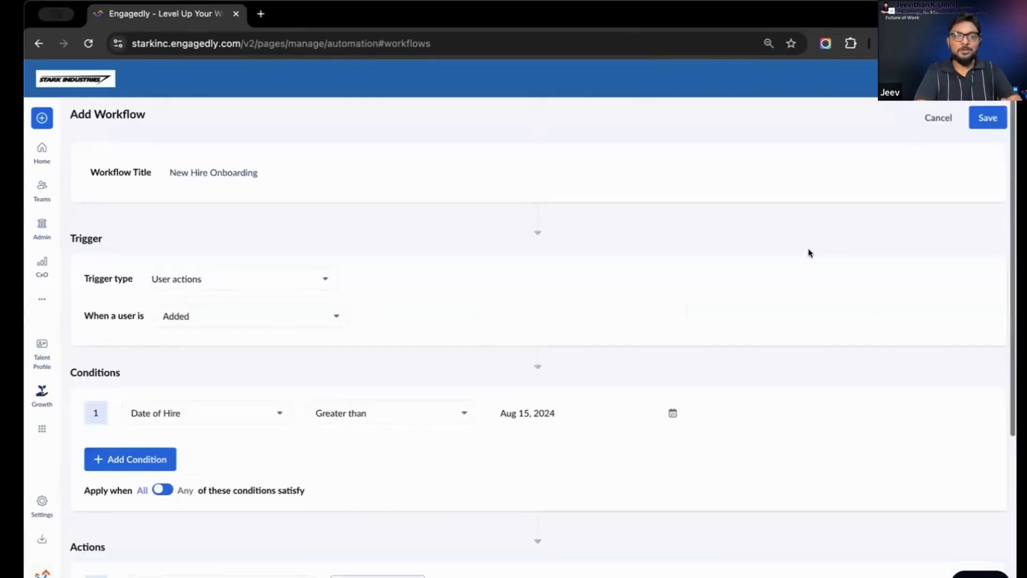
scroll(808, 252, down, 3)
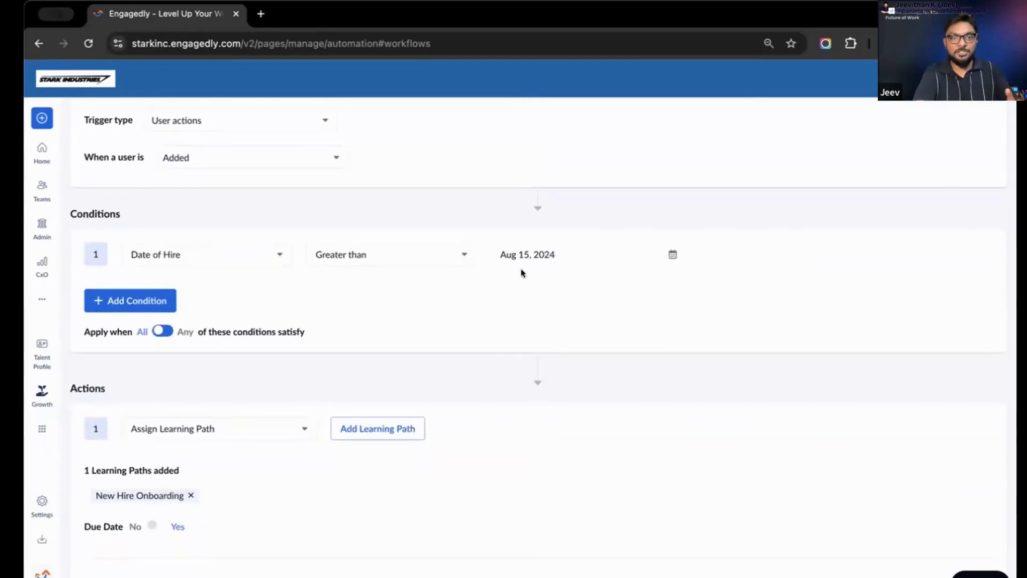
scroll(367, 261, down, 2)
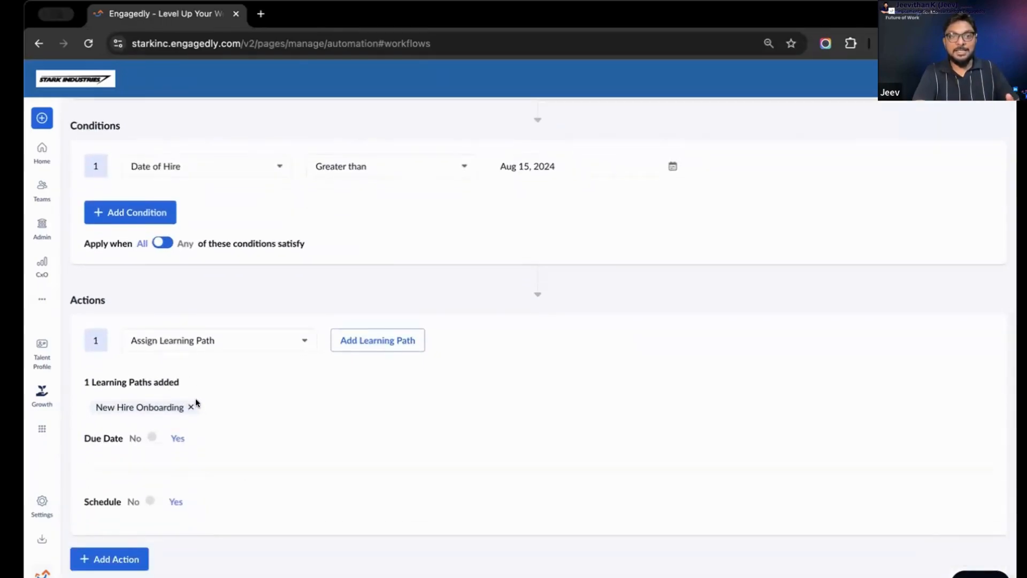
click(156, 437)
click(154, 500)
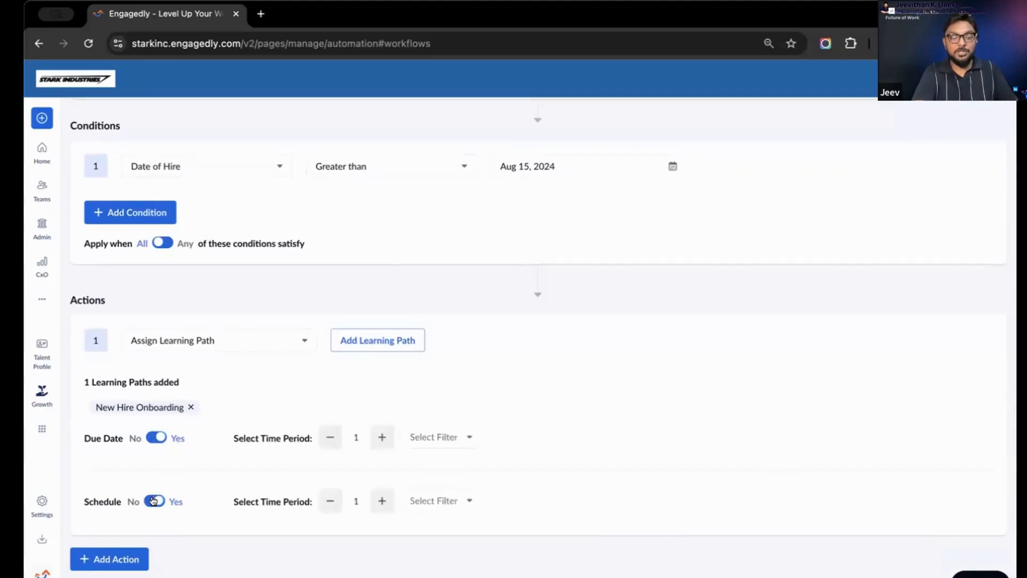
click(445, 506)
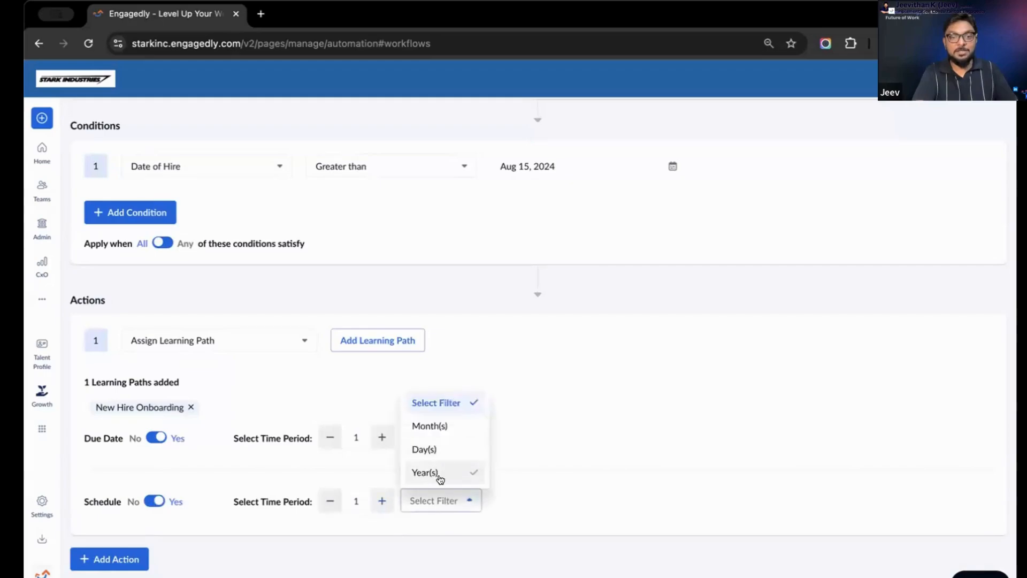
click(425, 449)
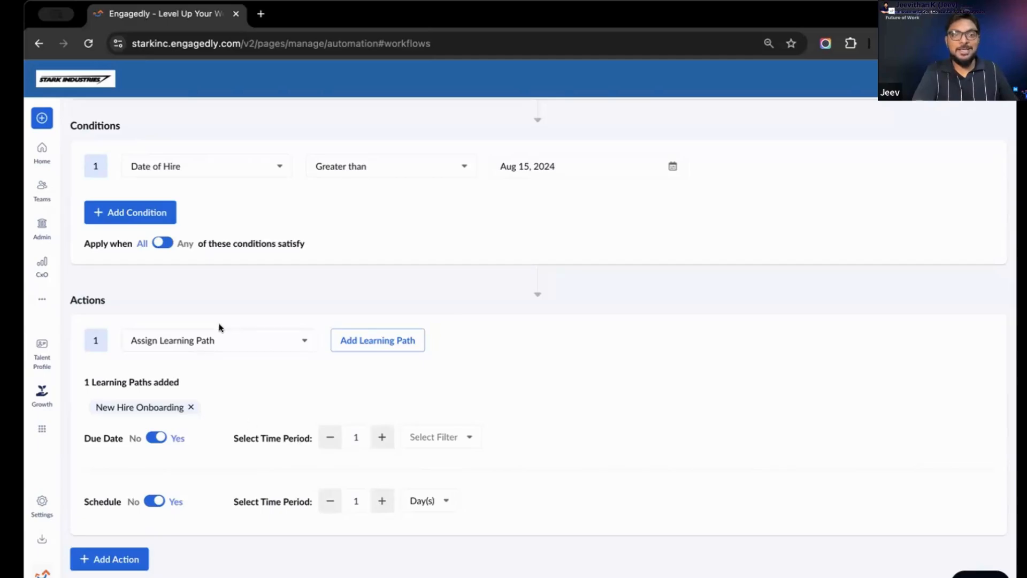
Review the workflow's trigger and condition, and examine the action types available for its first action
click(222, 337)
scroll(515, 299, up, 5)
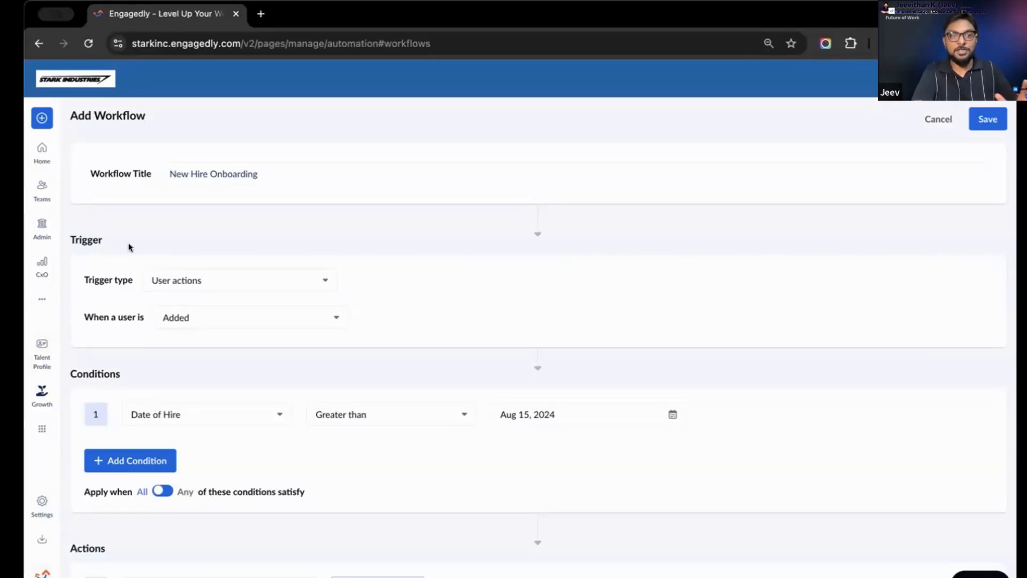
scroll(129, 247, down, 5)
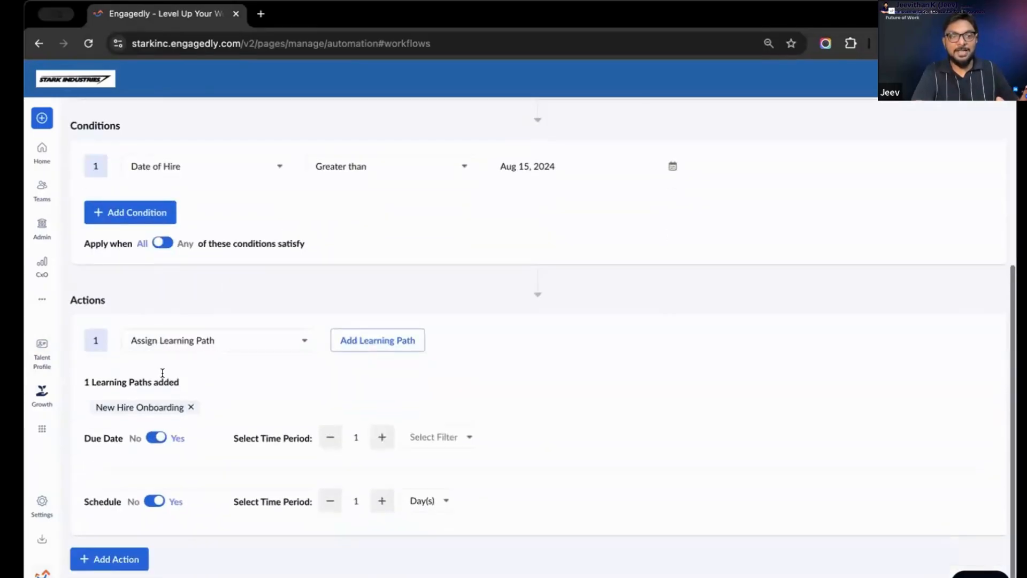
click(204, 343)
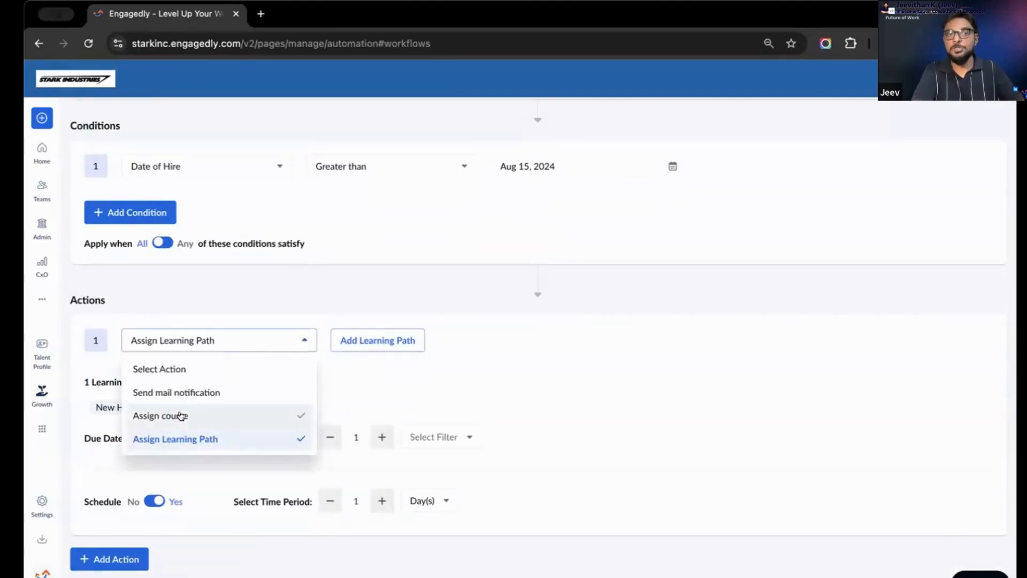
click(683, 402)
Try to save the New Hire Onboarding workflow, and cancel out of it to the workflows list
scroll(684, 401, up, 5)
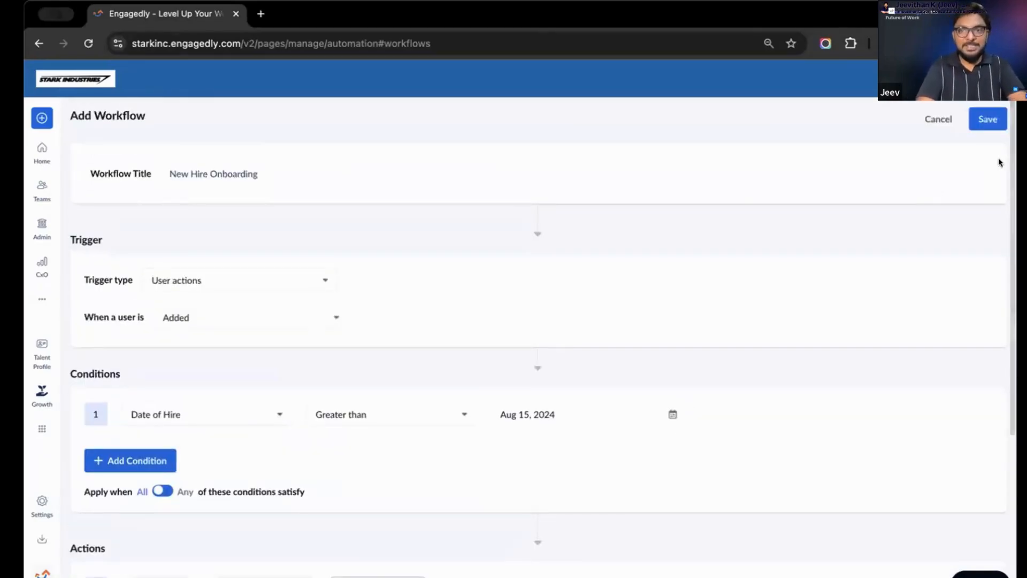
click(989, 119)
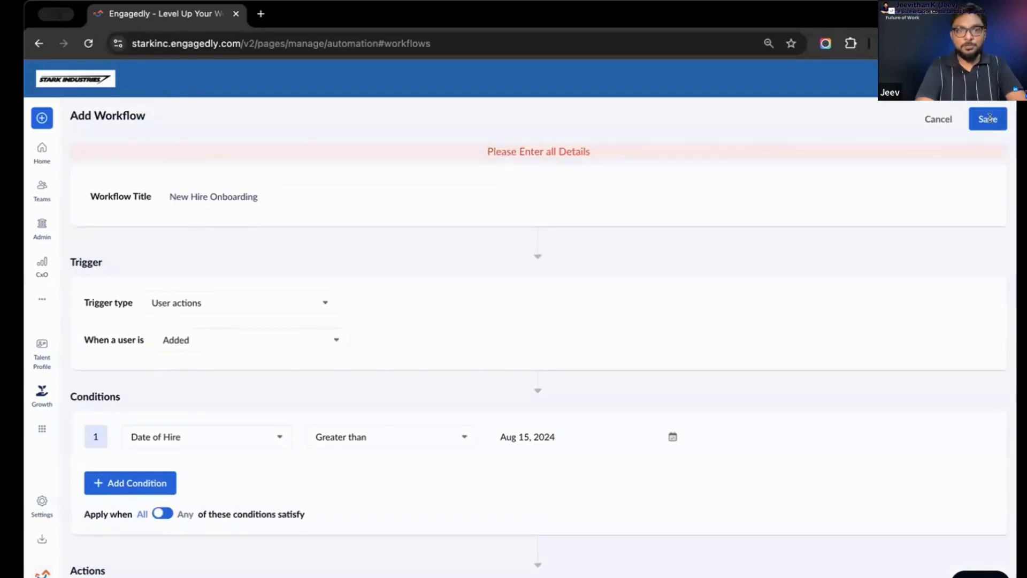
right_click(599, 253)
click(935, 116)
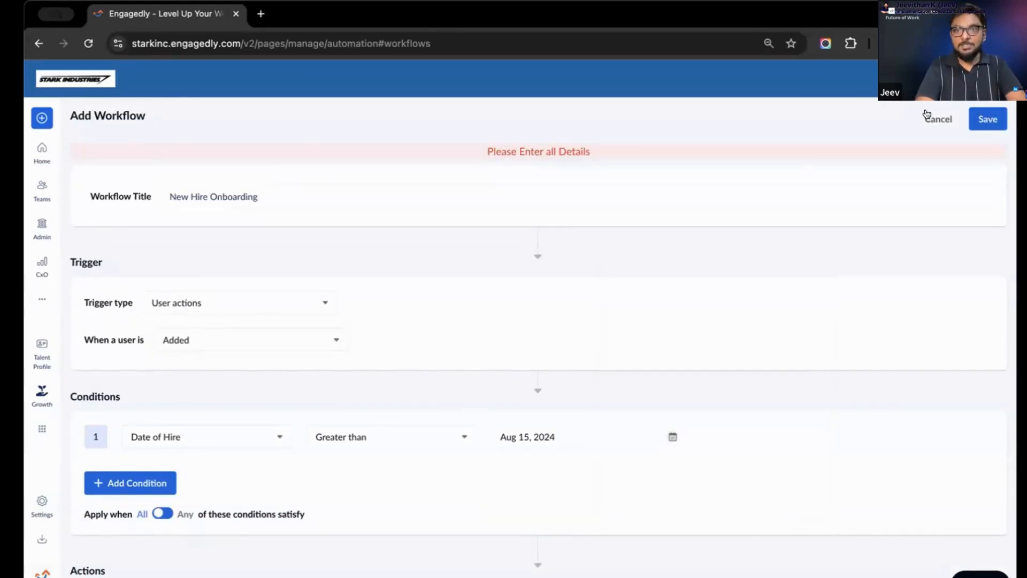
click(938, 119)
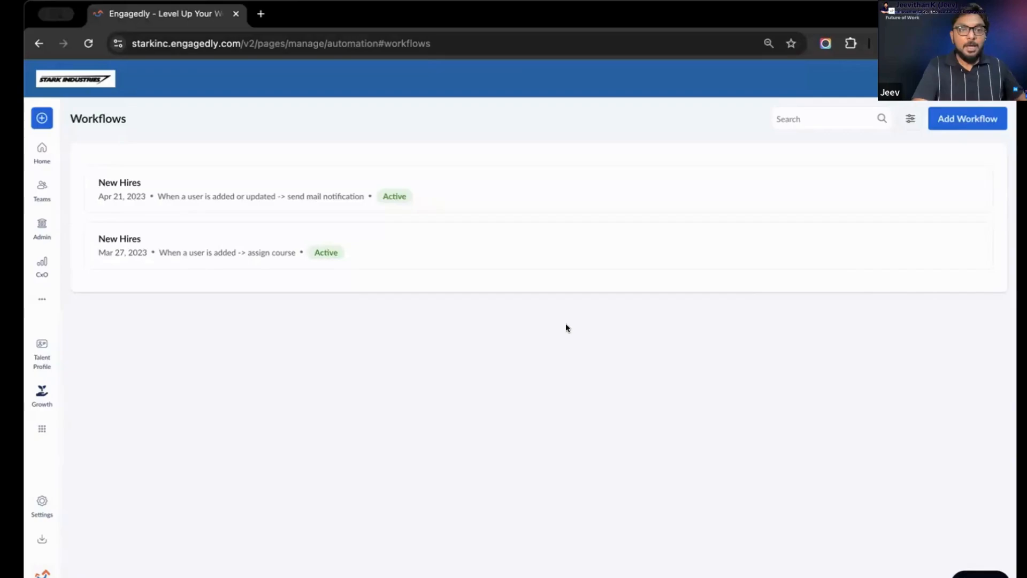
Open the organization's Learning overview from the admin area and go to its course management page
click(45, 223)
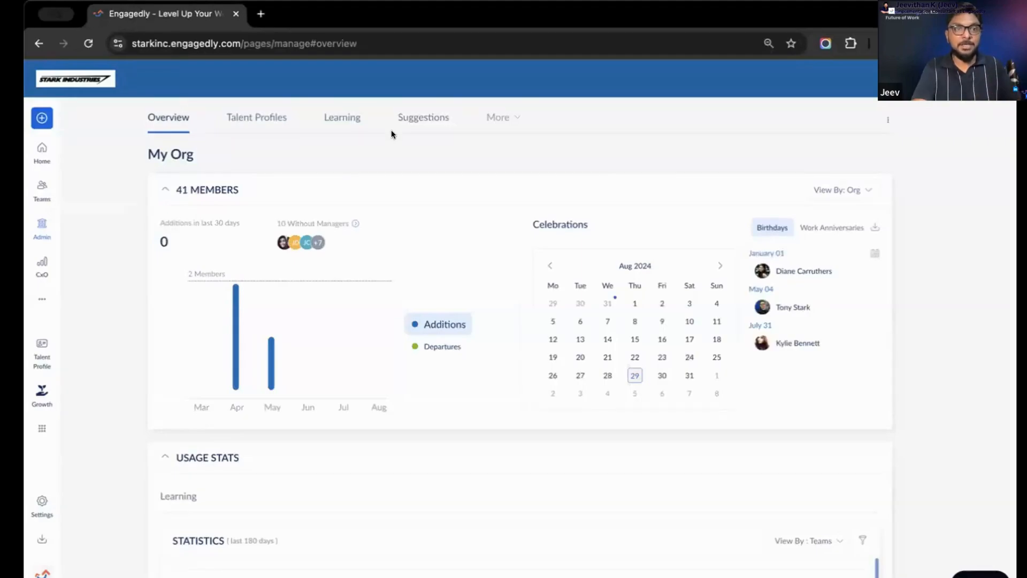
click(344, 122)
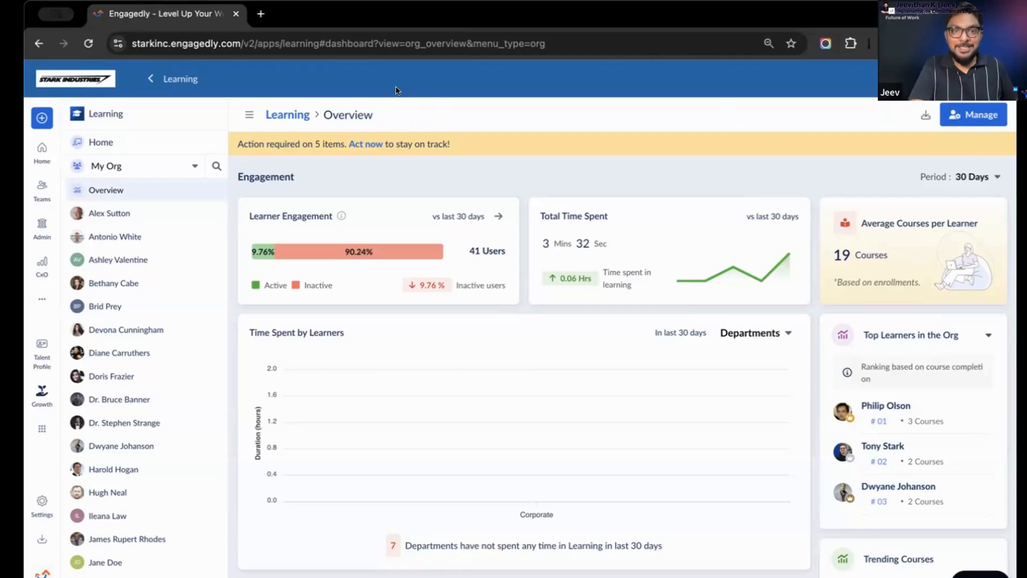
click(951, 110)
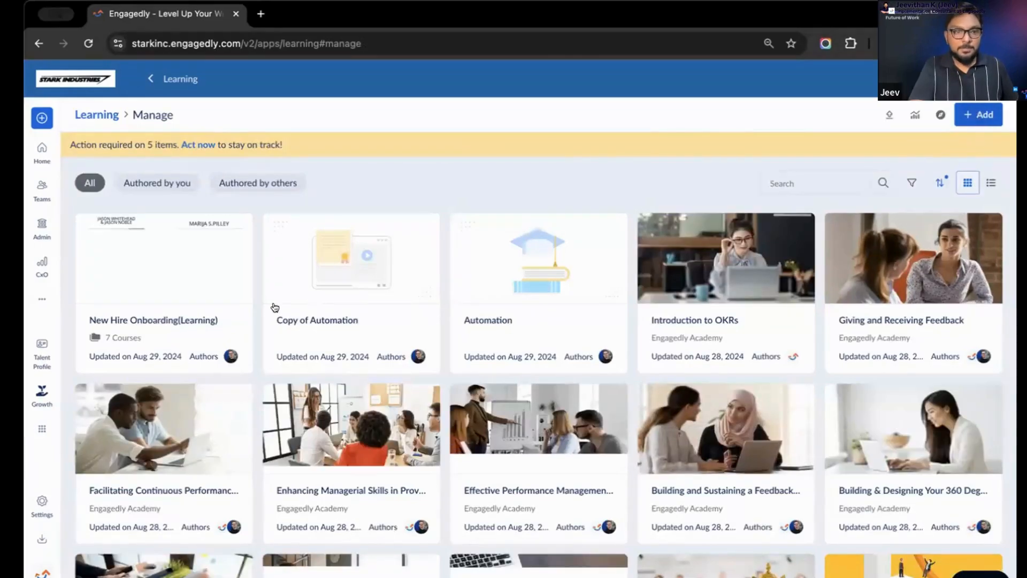
Start creating a course from scratch and give it the title "Learning"
click(979, 114)
key(Escape)
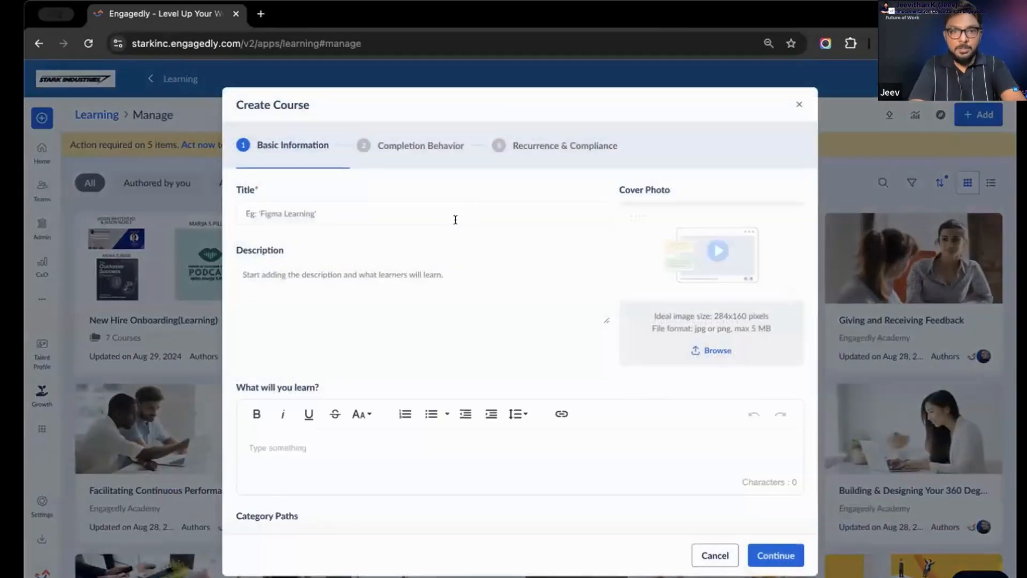
click(455, 220)
key(Caps_Lock)
text(X)
key(BackSpace)
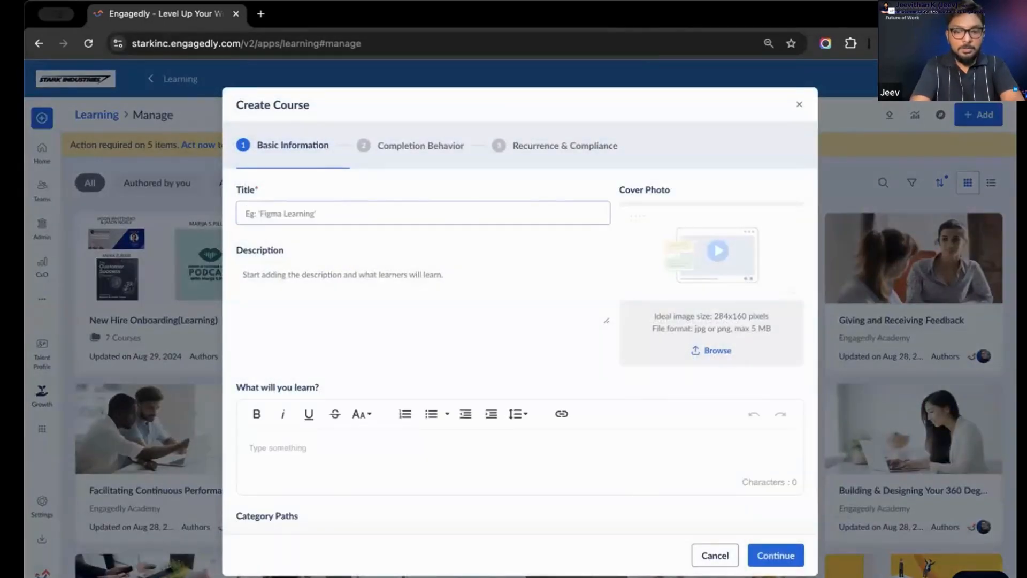
text(Learning)
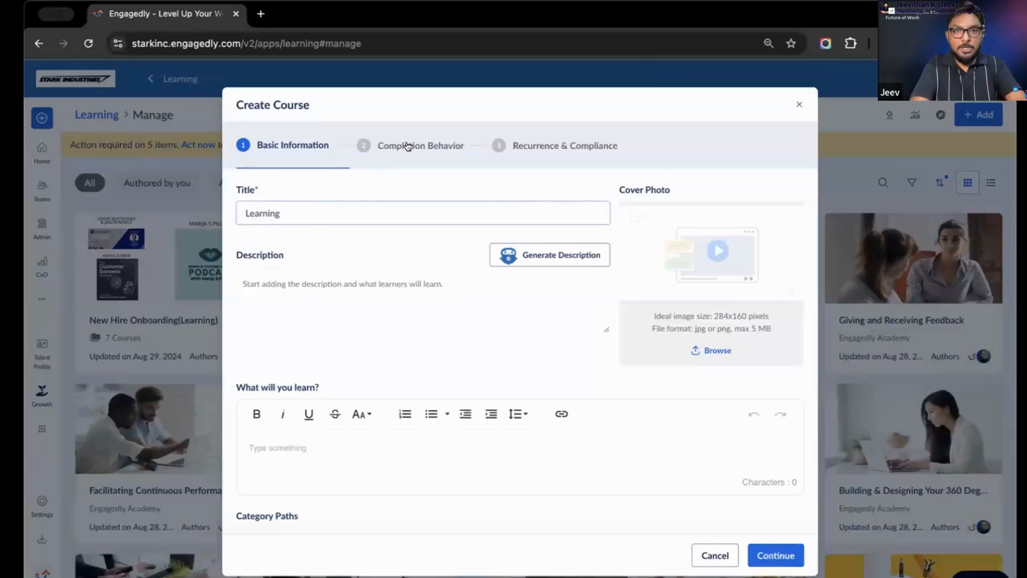
Try the Beginner, Intermediate and Advanced levels for the new course, and cancel its creation to return to the course list
click(408, 146)
click(314, 143)
scroll(458, 371, down, 7)
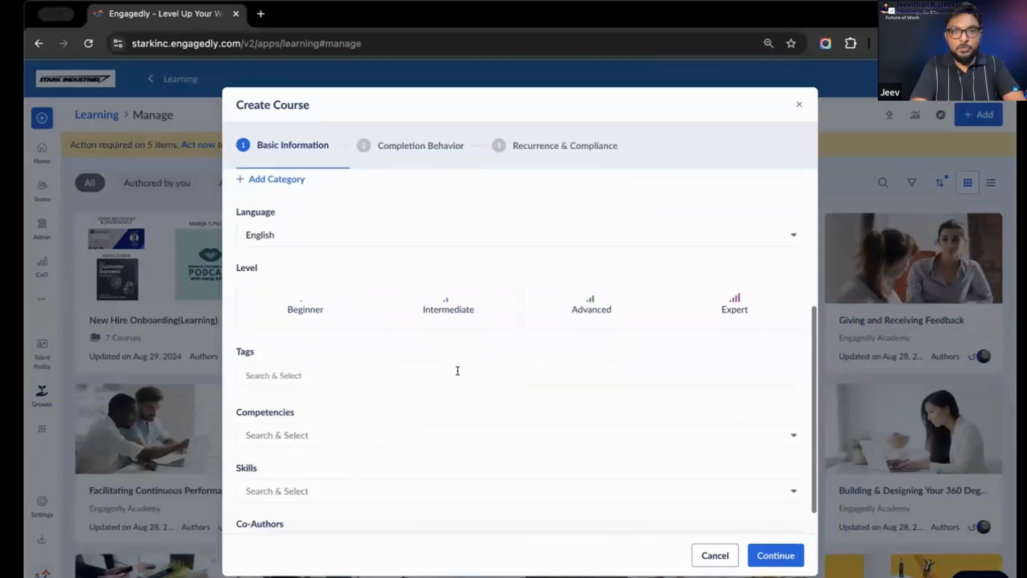
click(318, 307)
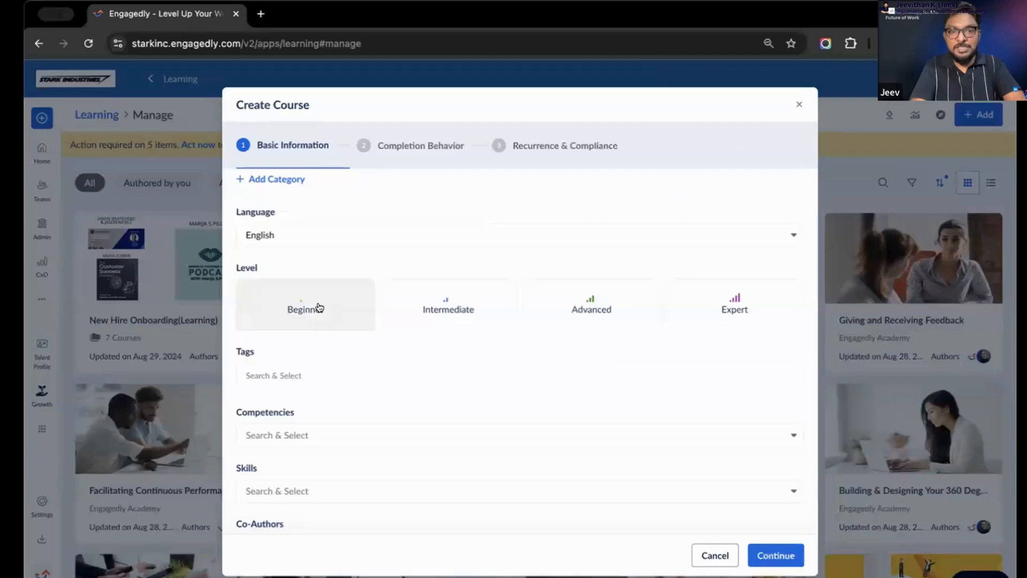
click(462, 308)
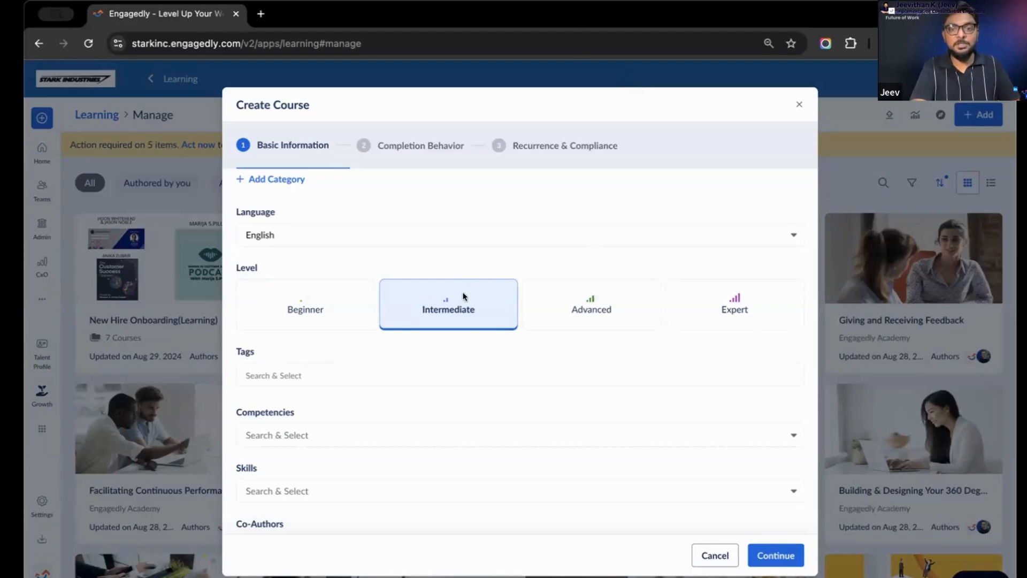
click(588, 294)
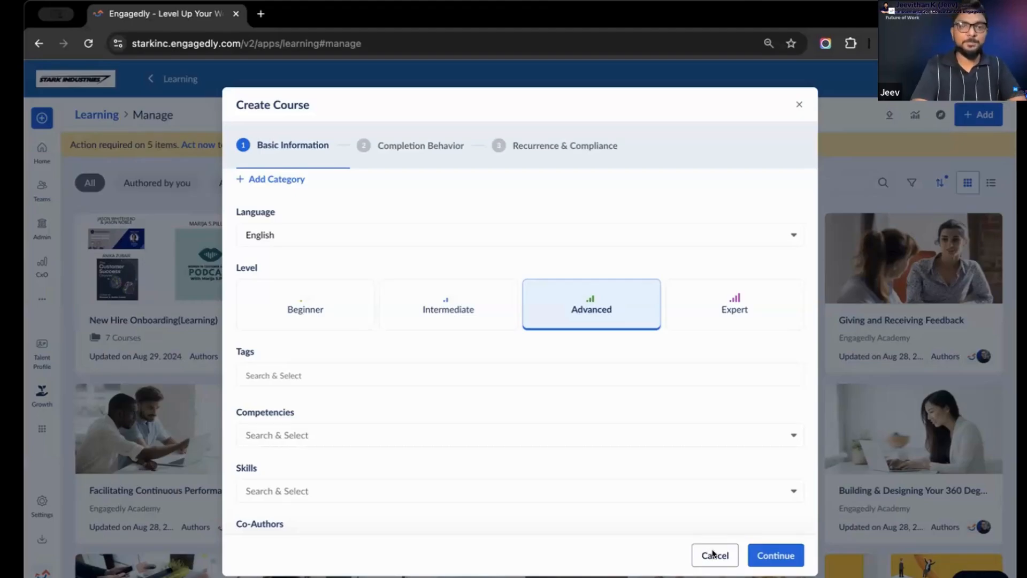
click(714, 554)
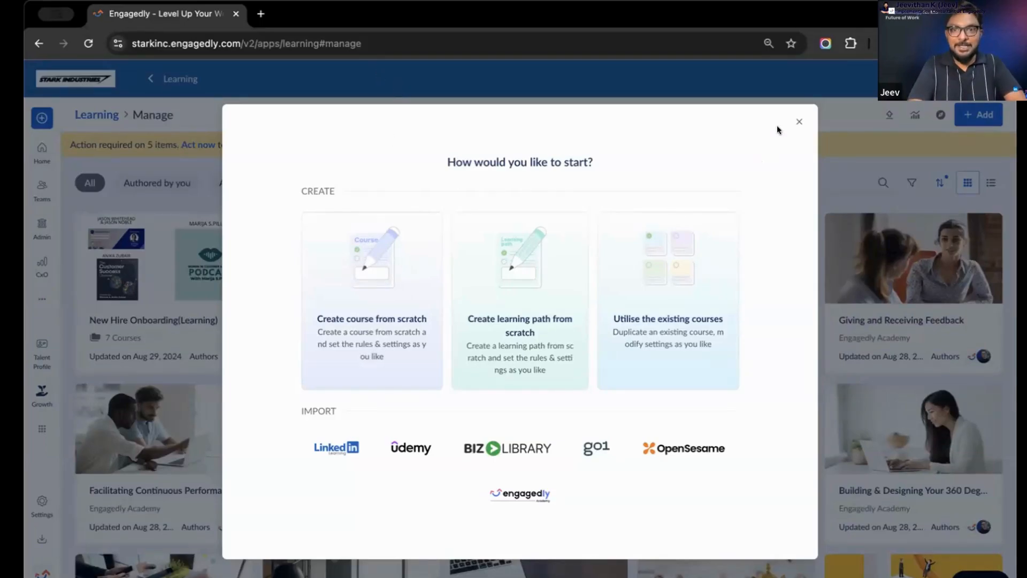
click(799, 120)
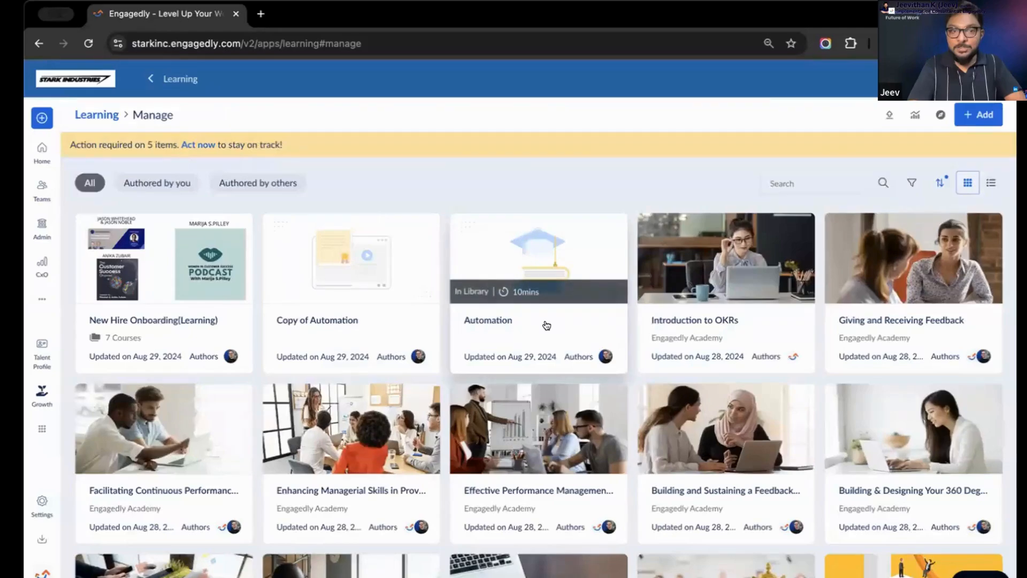